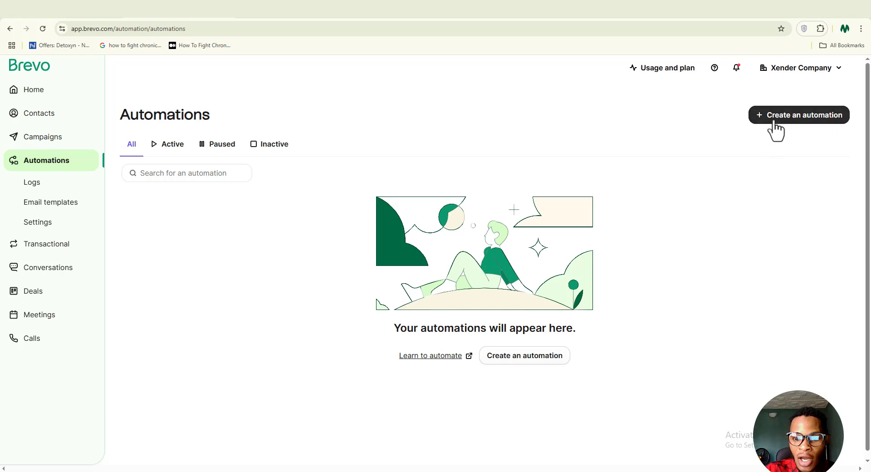
From the dashboard's Create menu, choose a Standard Email campaign
{"action": "left_click", "coordinate": [771, 122]}
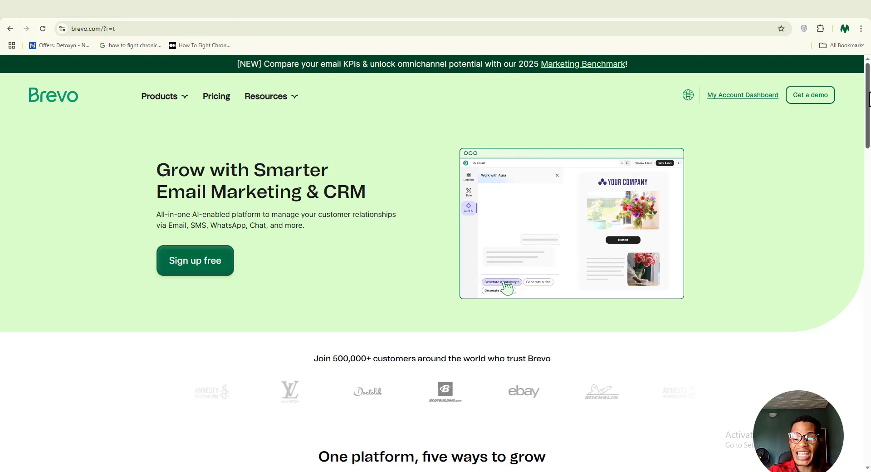
{"action": "scroll", "coordinate": [869, 99], "scroll_direction": "down", "scroll_amount": 3}
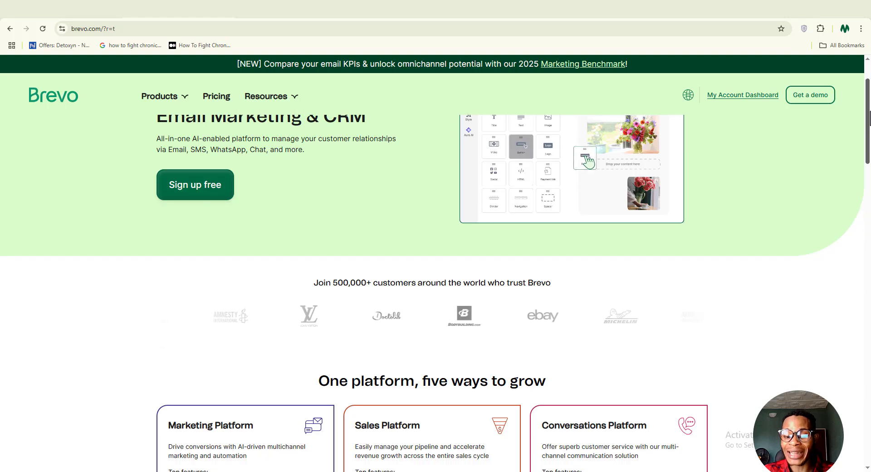
{"action": "scroll", "coordinate": [436, 272], "scroll_direction": "down", "scroll_amount": 3}
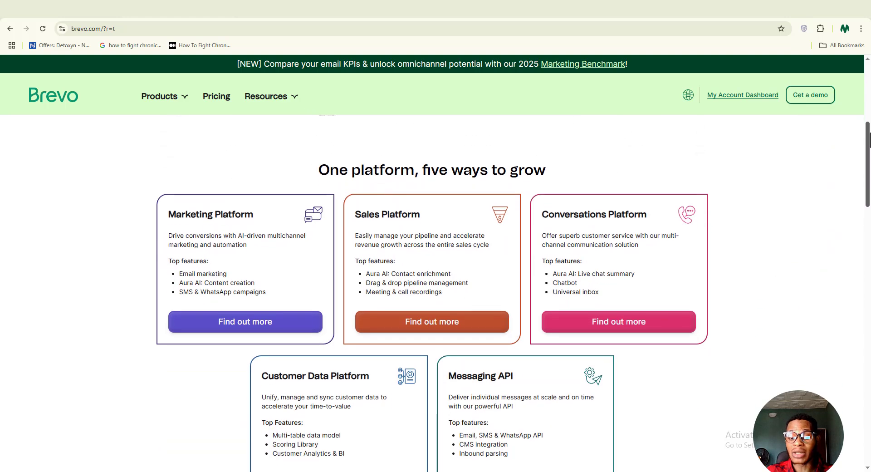
{"action": "scroll", "coordinate": [435, 272], "scroll_direction": "down", "scroll_amount": 1}
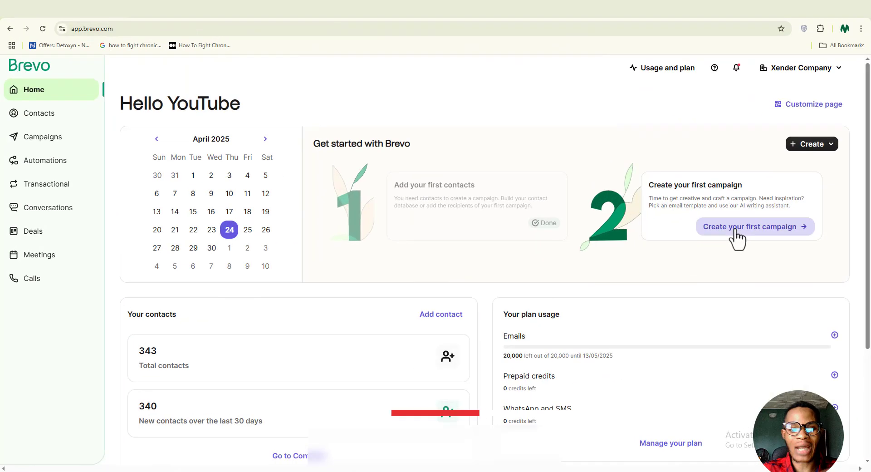
{"action": "left_click", "coordinate": [735, 229]}
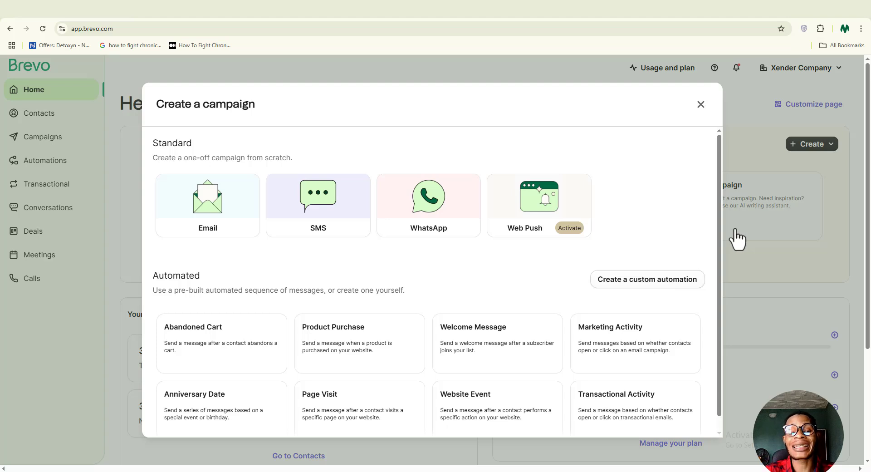
{"action": "left_click", "coordinate": [227, 221]}
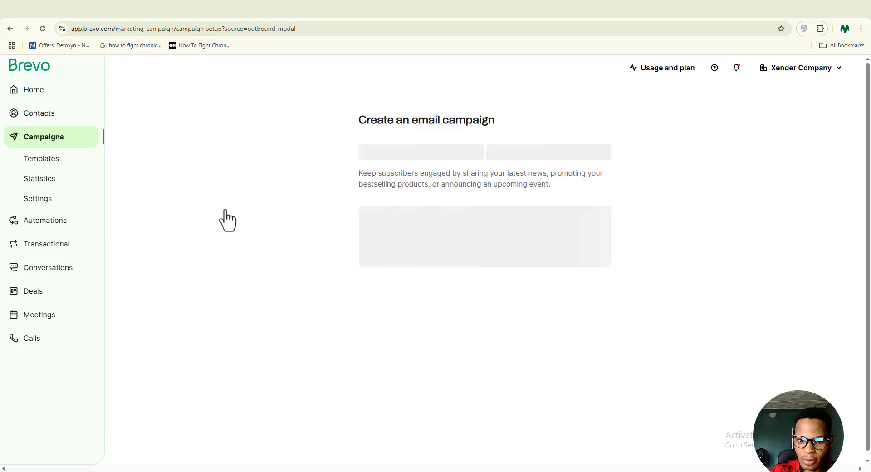
Name the campaign 'Demo for YouTube', correcting the typo, and create it
{"action": "left_click", "coordinate": [384, 233]}
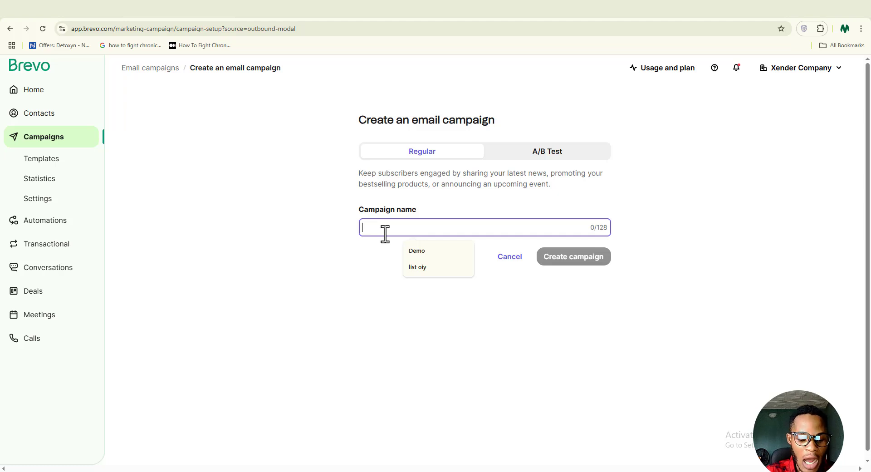
{"action": "type", "text": "Demo 1"}
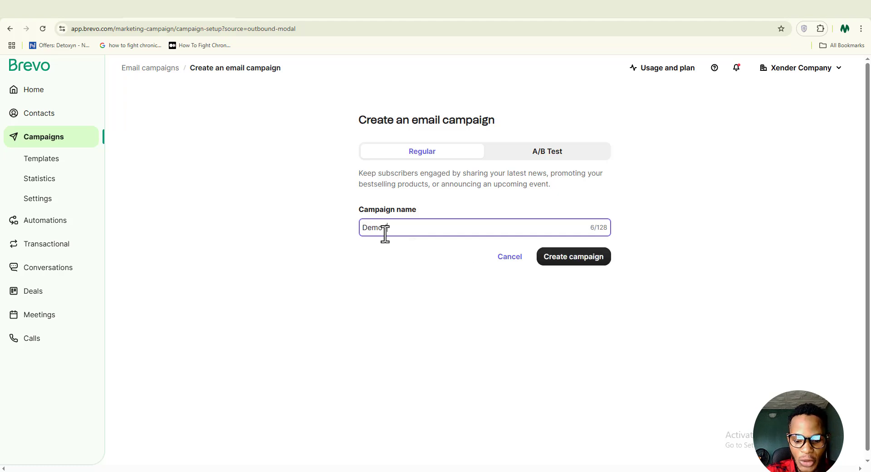
{"action": "type", "text": "or Youtube"}
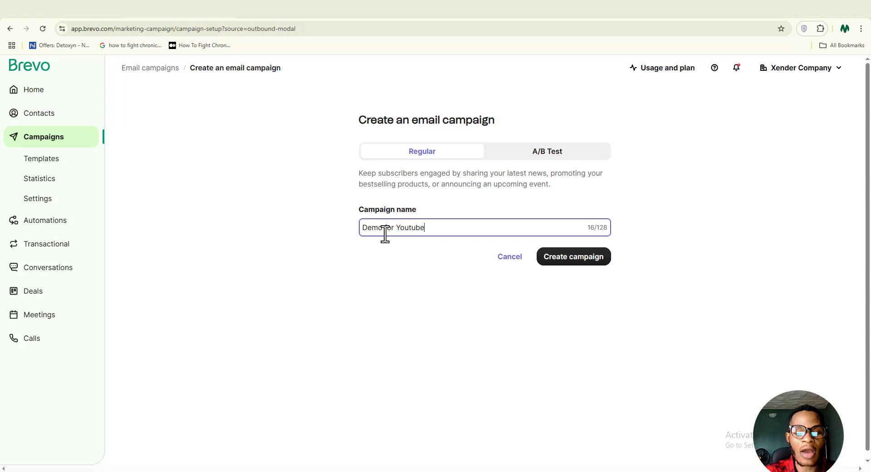
{"action": "key", "text": "BackSpace"}
{"action": "key", "text": "BackSpace"}
{"action": "key", "text": "BackSpace"}
{"action": "key", "text": "BackSpace"}
{"action": "key", "text": "BackSpace"}
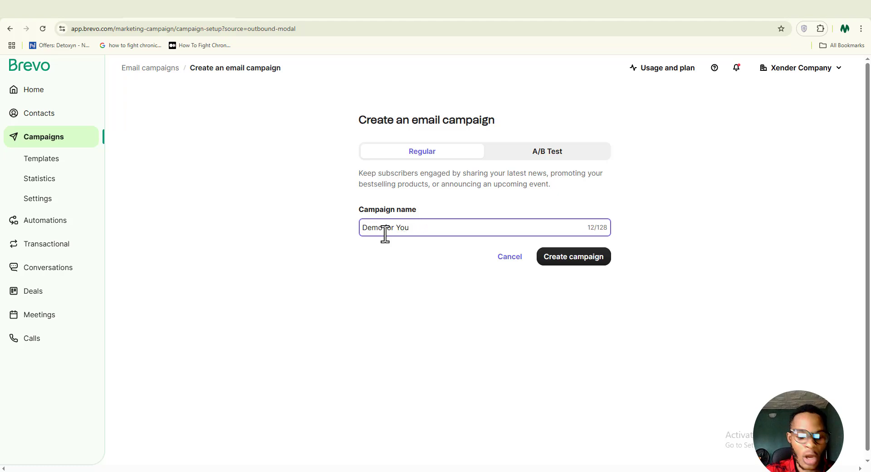
{"action": "type", "text": "Tube"}
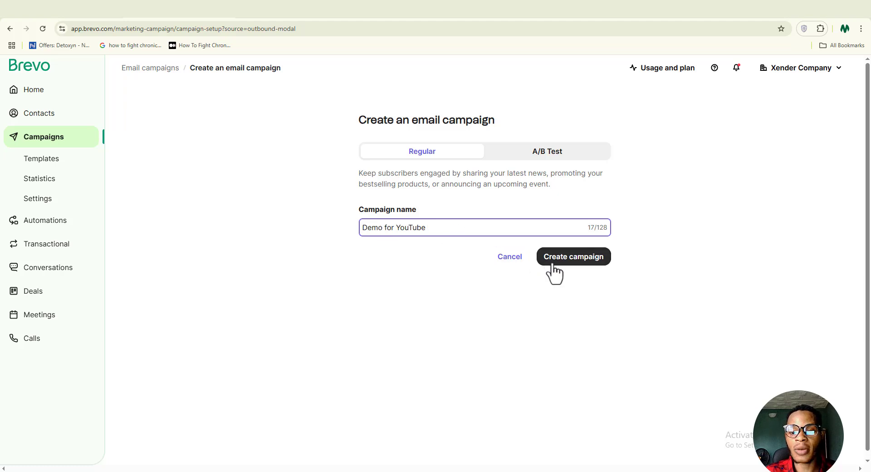
{"action": "left_click", "coordinate": [569, 261]}
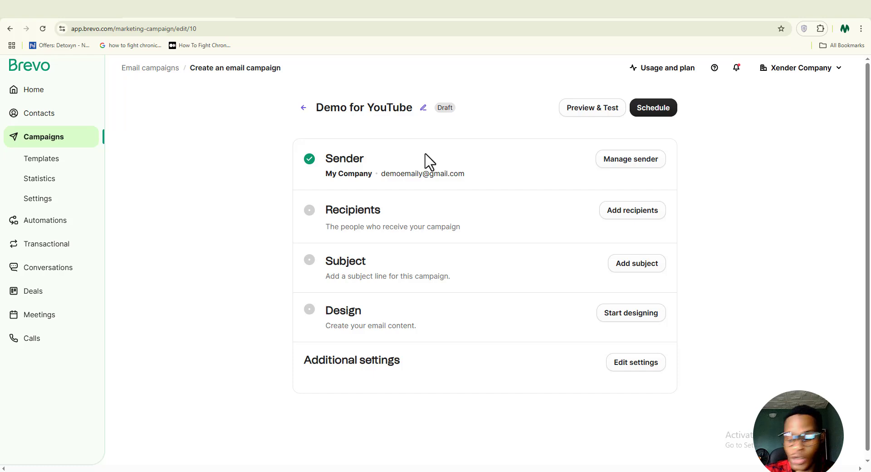
Keep the current sender address and replace the sender name My Company with a first name, saved
{"action": "left_click", "coordinate": [616, 165]}
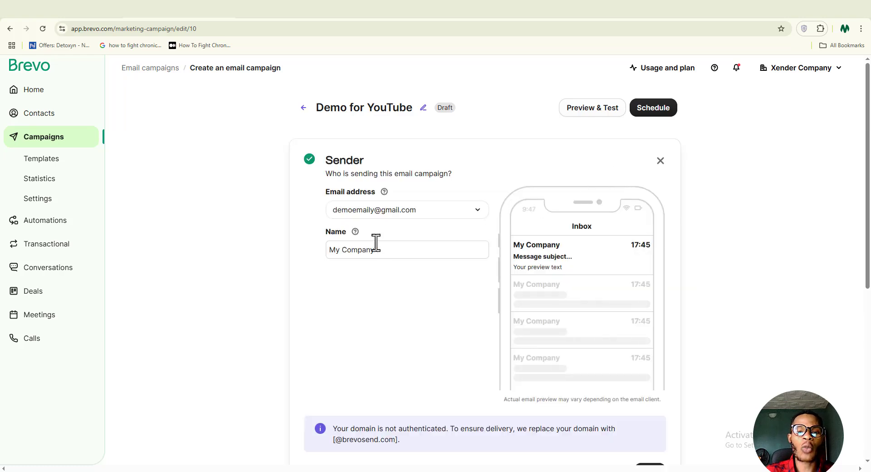
{"action": "left_click", "coordinate": [424, 216]}
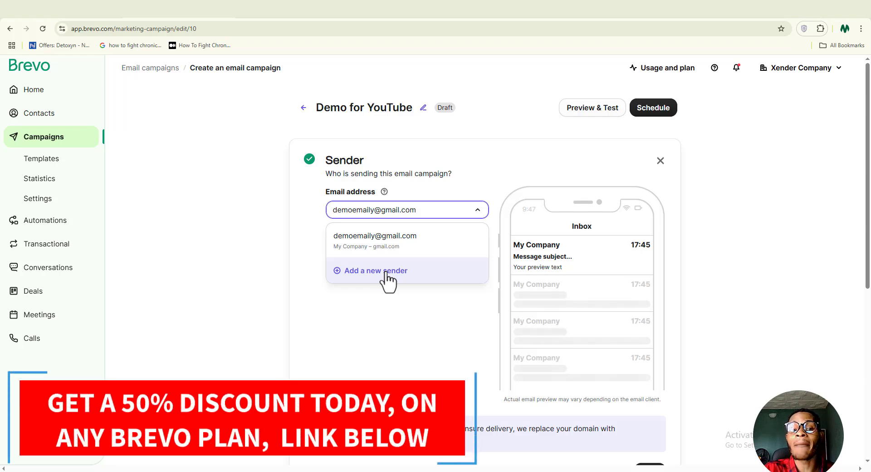
{"action": "left_click", "coordinate": [367, 312]}
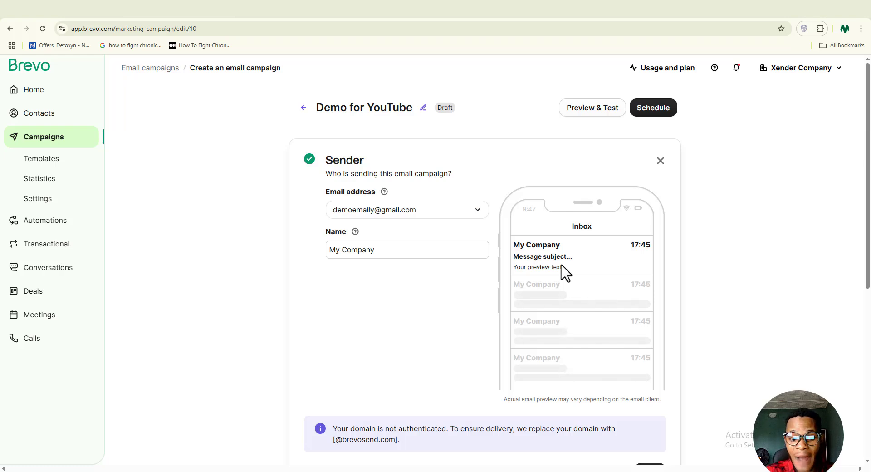
{"action": "left_click", "coordinate": [388, 250]}
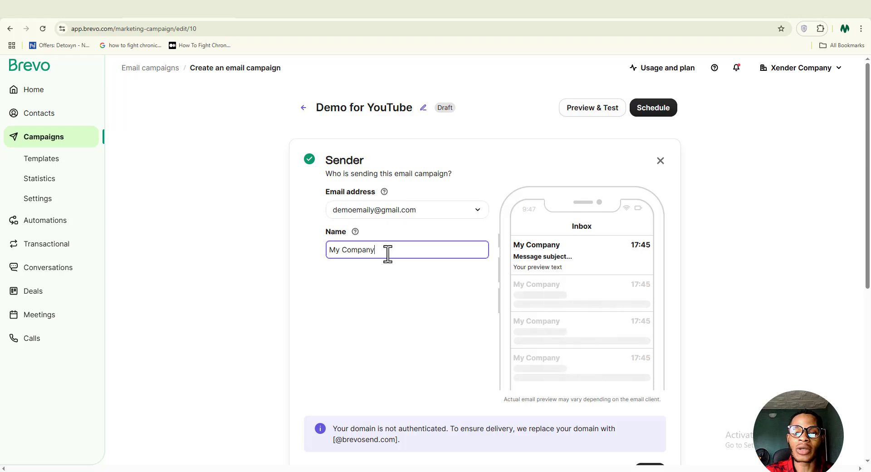
{"action": "key", "text": "BackSpace"}
{"action": "key", "text": "BackSpace"}
{"action": "key", "text": "BackSpace"}
{"action": "key", "text": "BackSpace"}
{"action": "key", "text": "BackSpace"}
{"action": "key", "text": "BackSpace"}
{"action": "key", "text": "BackSpace"}
{"action": "key", "text": "BackSpace"}
{"action": "key", "text": "BackSpace"}
{"action": "key", "text": "BackSpace"}
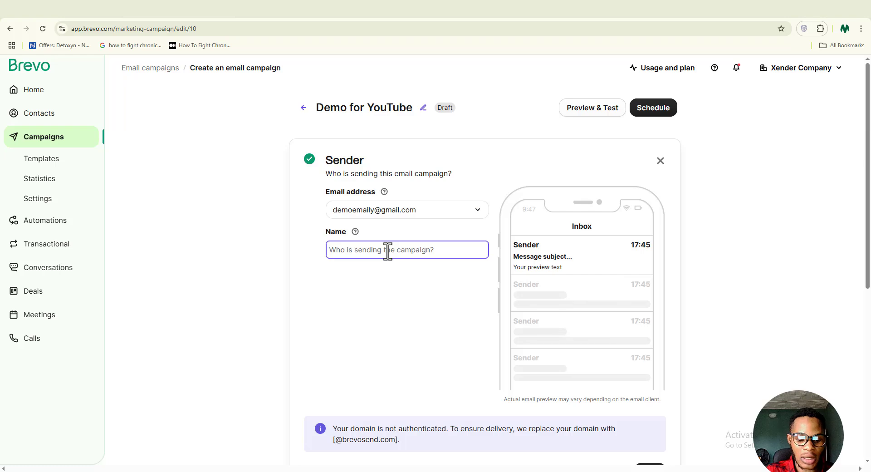
{"action": "type", "text": "Chry"}
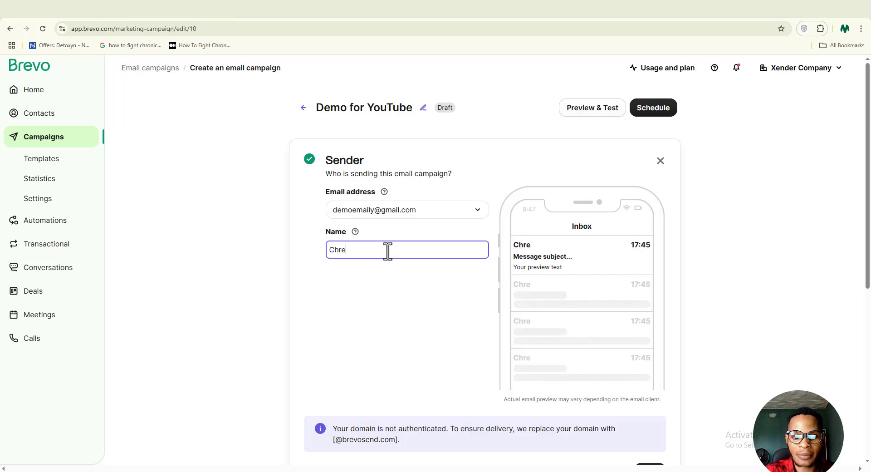
{"action": "key", "text": "BackSpace"}
{"action": "key", "text": "BackSpace"}
{"action": "type", "text": "arles"}
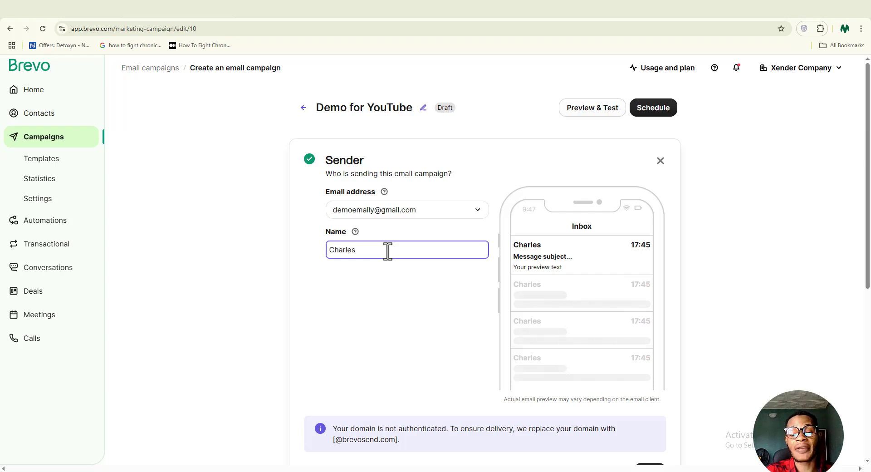
{"action": "scroll", "coordinate": [386, 268], "scroll_direction": "down", "scroll_amount": 5}
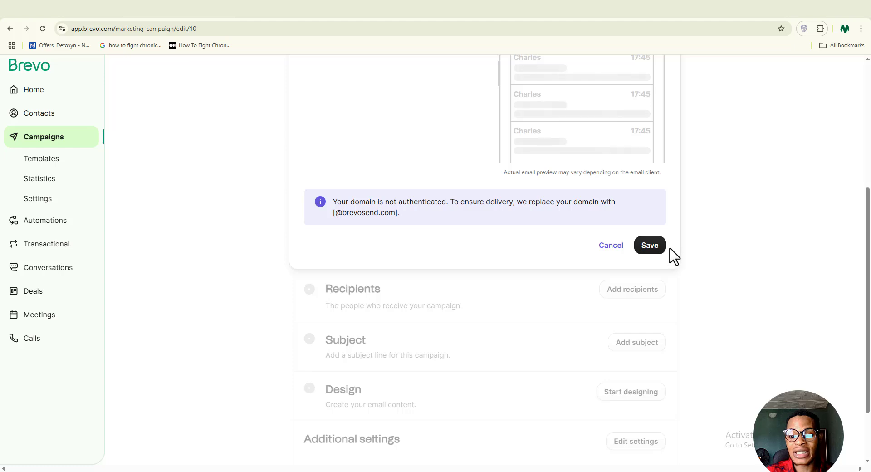
{"action": "left_click", "coordinate": [654, 245]}
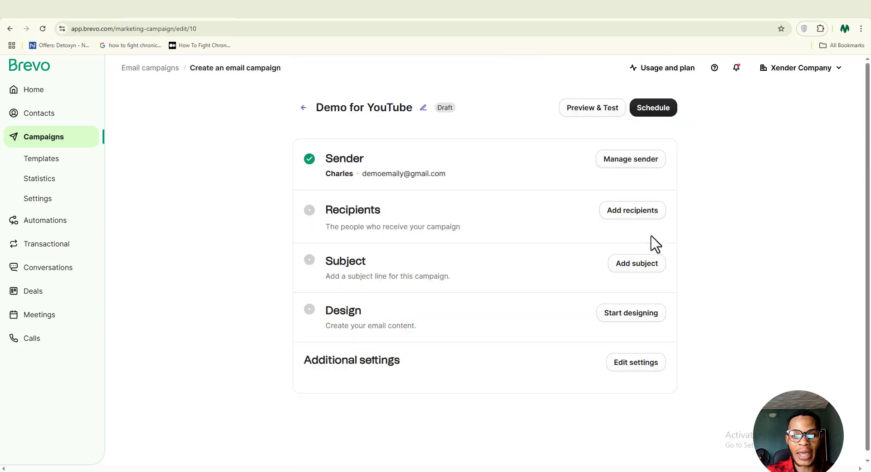
Save the New Comers #6 list (338 contacts) as the campaign's recipients
{"action": "left_click", "coordinate": [617, 213]}
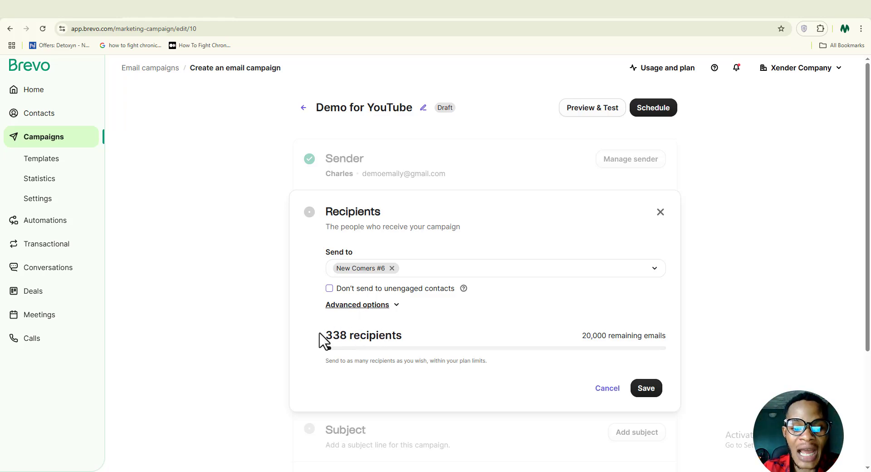
{"action": "left_click_drag", "start_coordinate": [324, 336], "coordinate": [396, 340]}
{"action": "triple_click", "coordinate": [657, 340]}
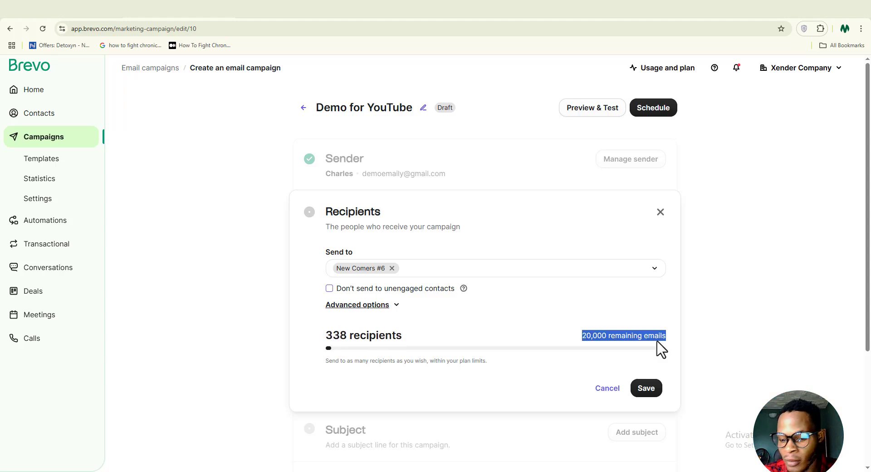
{"action": "left_click", "coordinate": [645, 387]}
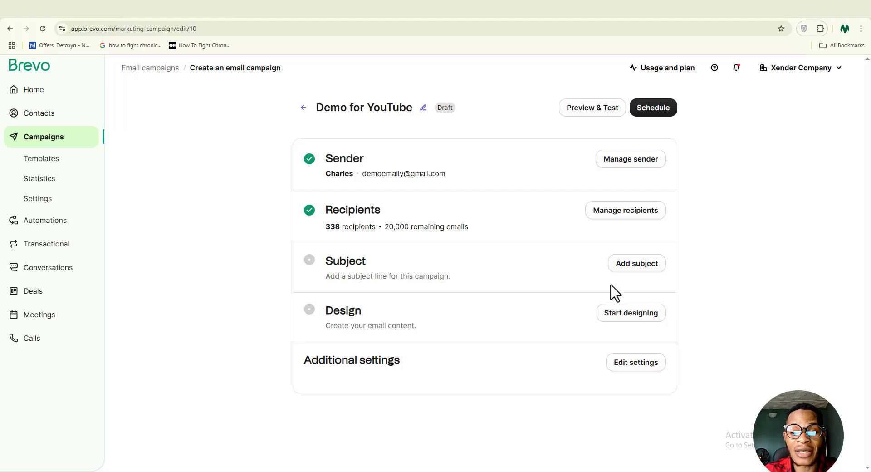
Paste 'Going live NOW!' as subject and the Weiss AI stock-system headline as preview text, then save
{"action": "left_click", "coordinate": [635, 264]}
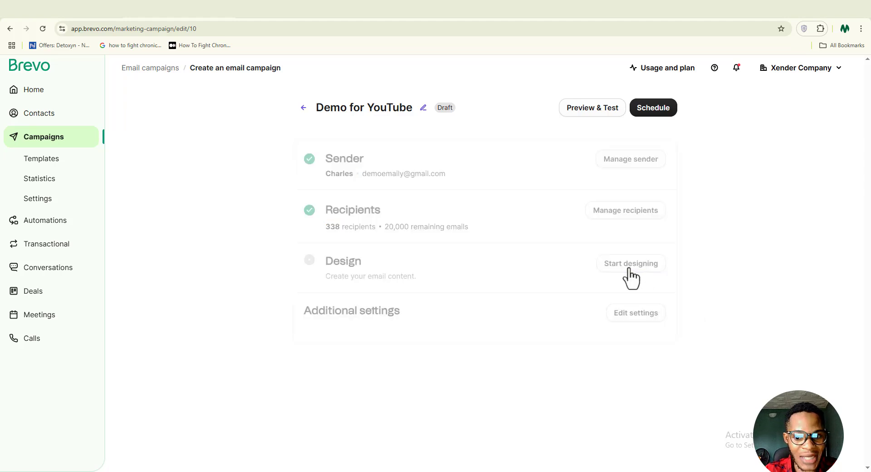
{"action": "scroll", "coordinate": [569, 278], "scroll_direction": "down", "scroll_amount": 3}
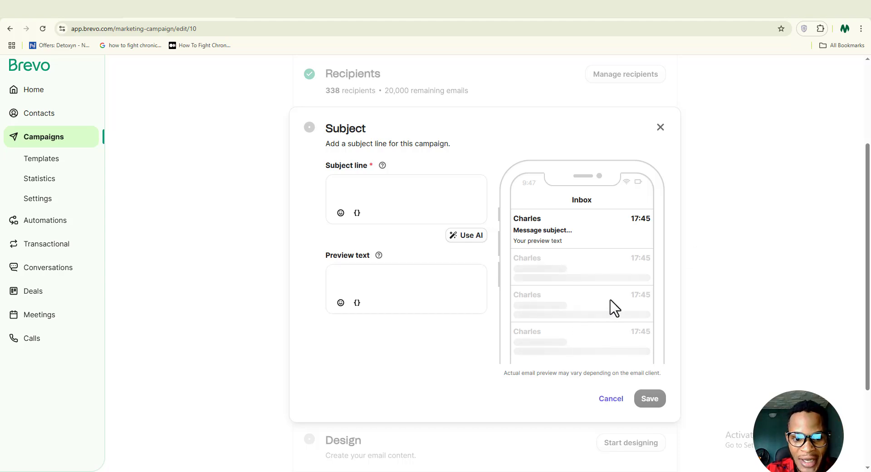
{"action": "left_click", "coordinate": [352, 188]}
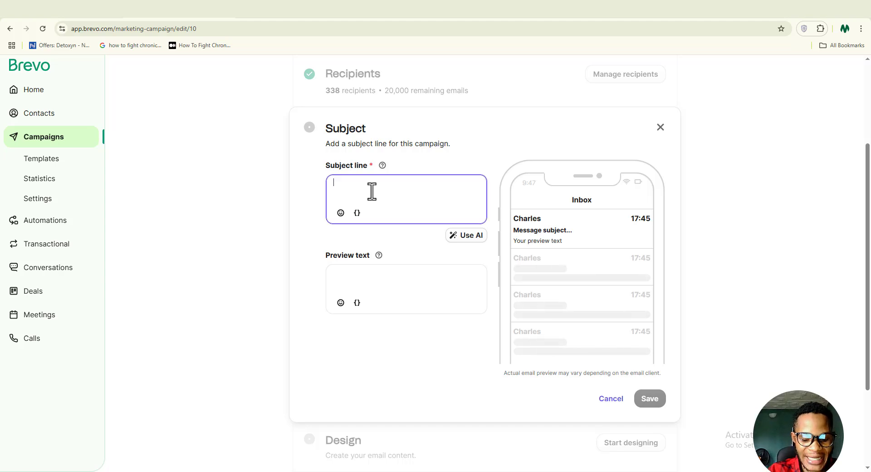
{"action": "type", "text": "Going live NOW!"}
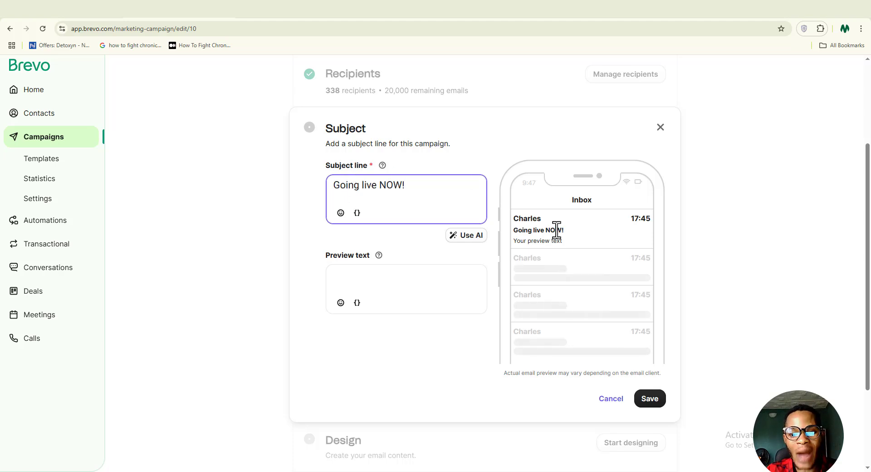
{"action": "left_click_drag", "start_coordinate": [570, 235], "coordinate": [543, 229]}
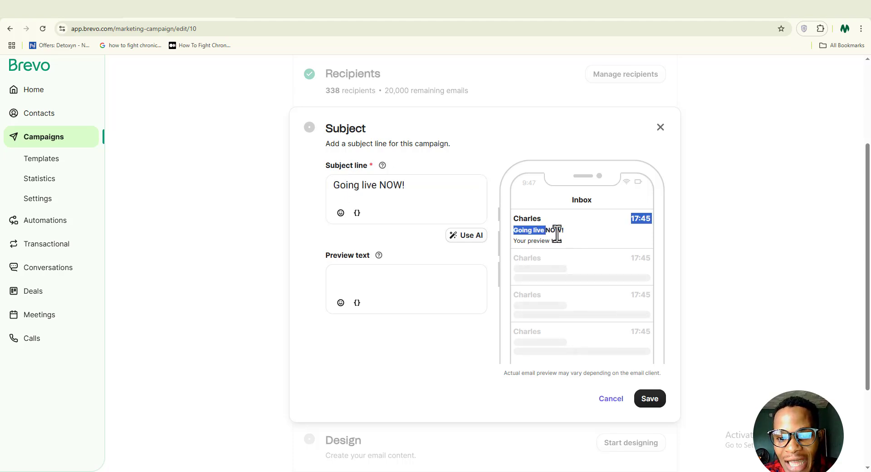
{"action": "left_click", "coordinate": [537, 238]}
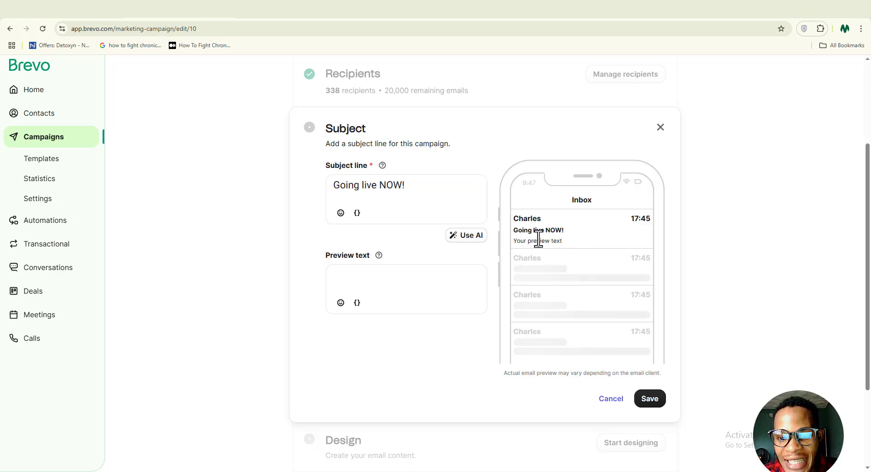
{"action": "left_click", "coordinate": [358, 277]}
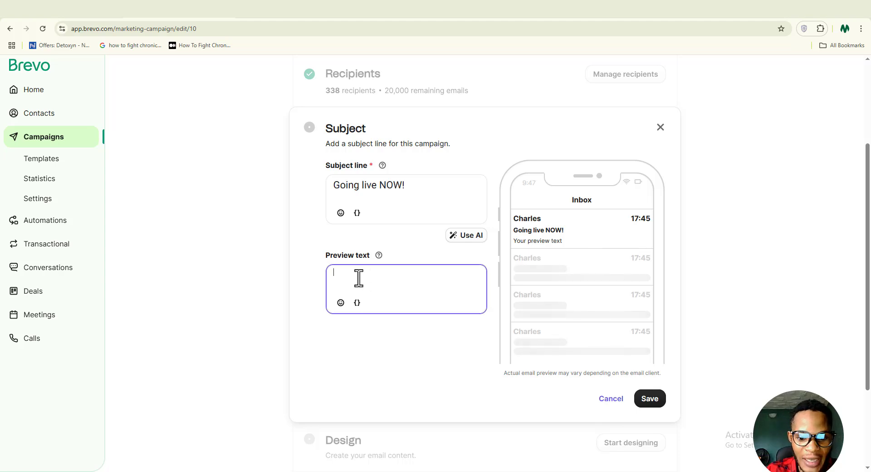
{"action": "type", "text": "How Weiss’ New AI-Powered Stock System Beats S&P 500 by 94-to-1 — in ANY Market"}
{"action": "left_click", "coordinate": [649, 398]}
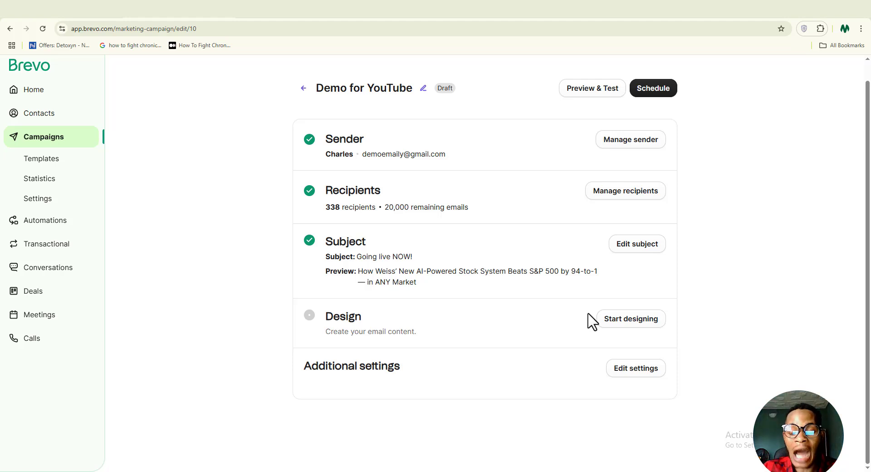
Open the email designer and use the blank Start from scratch layout
{"action": "left_click", "coordinate": [635, 320]}
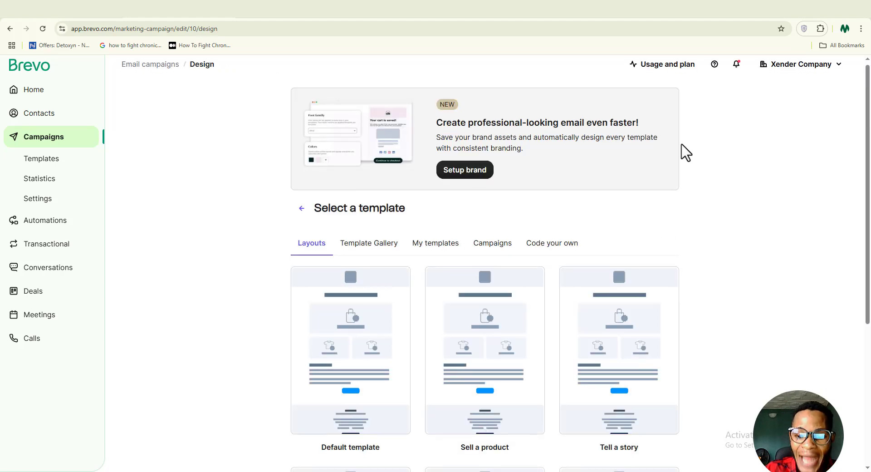
{"action": "scroll", "coordinate": [688, 153], "scroll_direction": "down", "scroll_amount": 2}
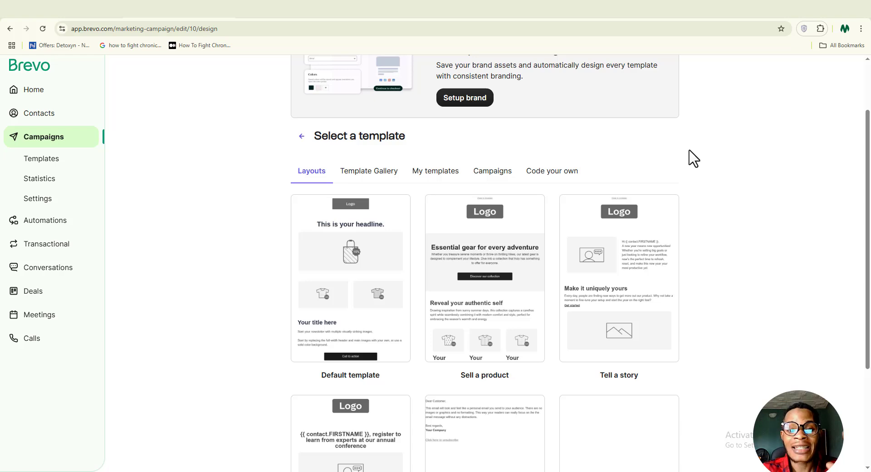
{"action": "scroll", "coordinate": [694, 158], "scroll_direction": "down", "scroll_amount": 2}
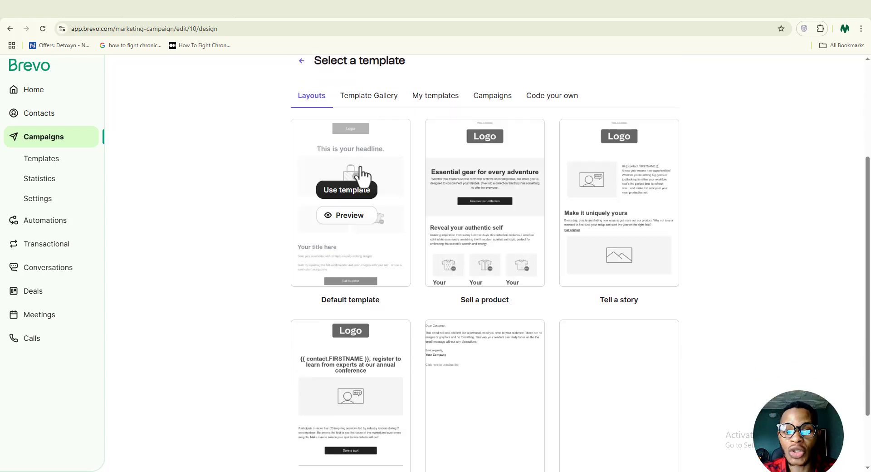
{"action": "mouse_move", "coordinate": [605, 200]}
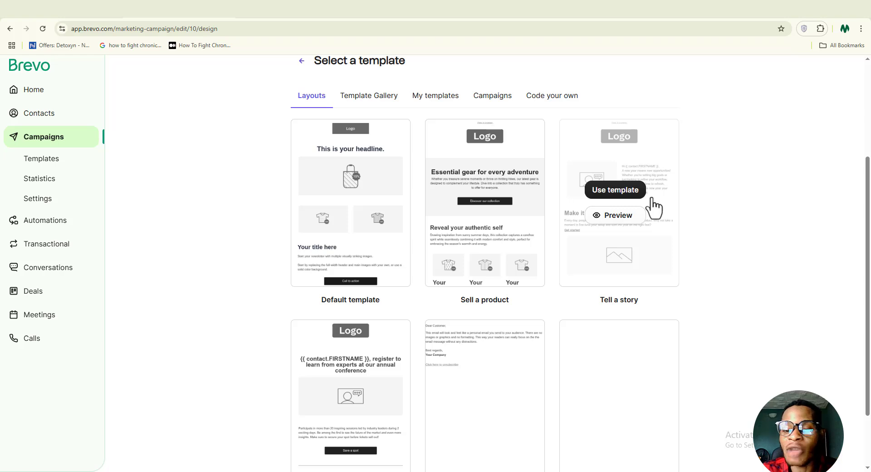
{"action": "scroll", "coordinate": [653, 206], "scroll_direction": "down", "scroll_amount": 2}
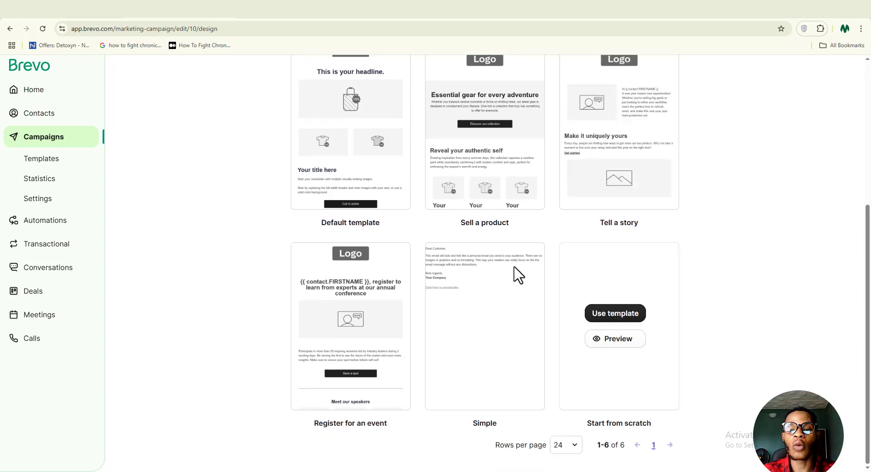
{"action": "mouse_move", "coordinate": [525, 310]}
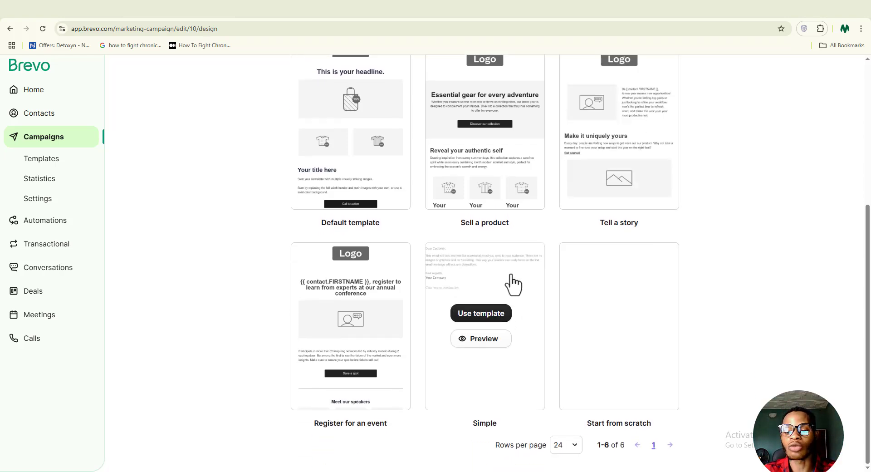
{"action": "mouse_move", "coordinate": [666, 288]}
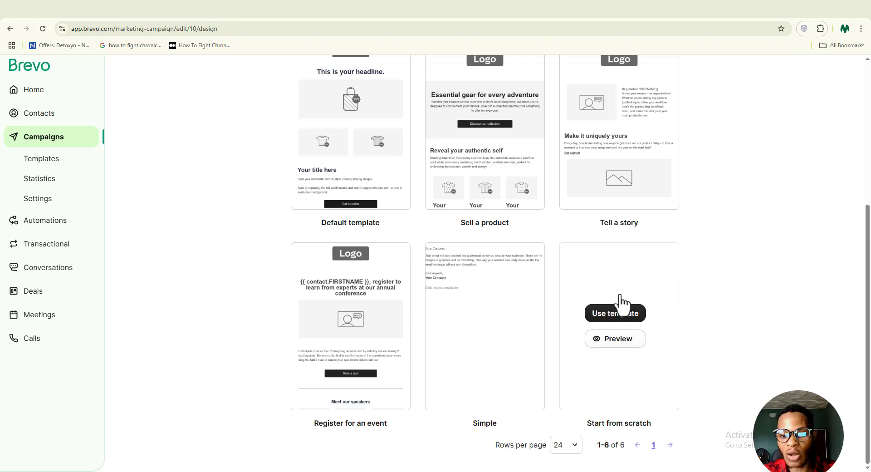
{"action": "left_click", "coordinate": [619, 323]}
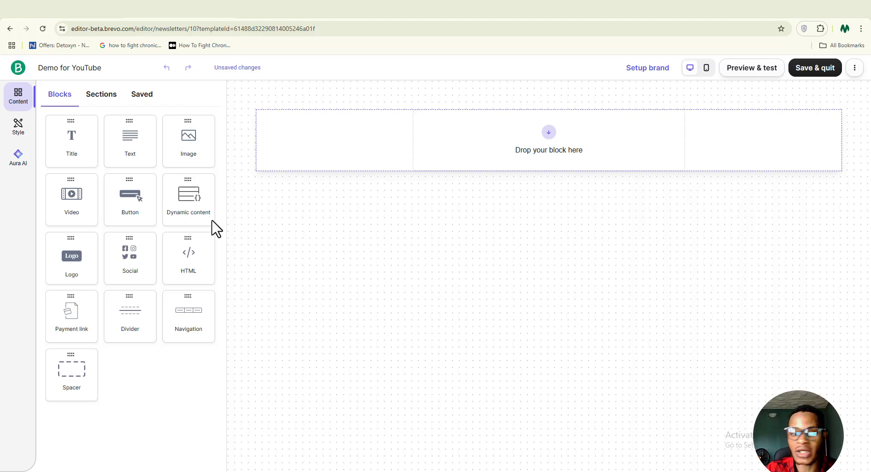
Add a Title block with the pasted Weiss AI-Powered Stock System headline, centre-aligned
{"action": "left_click_drag", "start_coordinate": [72, 148], "coordinate": [510, 131]}
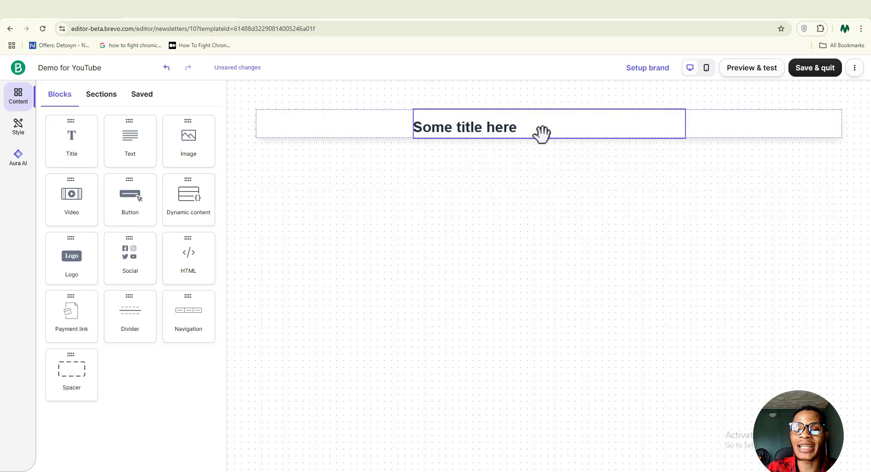
{"action": "type", "text": "How Weiss’ New AI-Powered Stock System Beats S&P 500 by 94-to-1 — in ANY Market"}
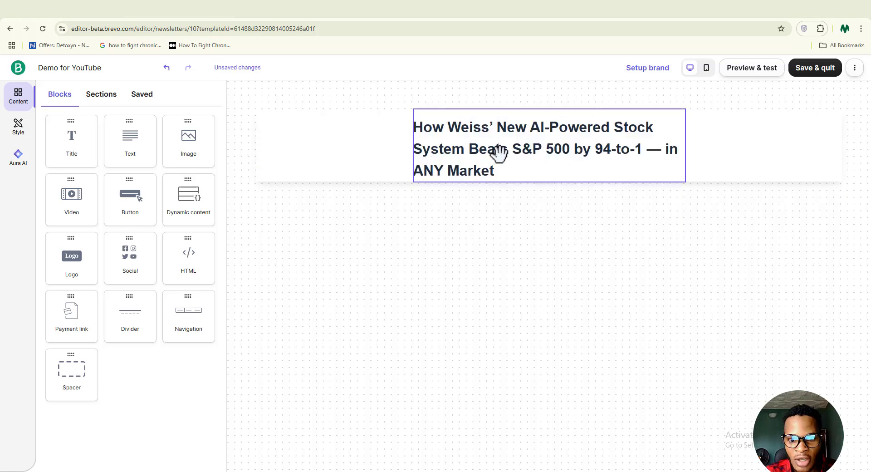
{"action": "left_click", "coordinate": [500, 170]}
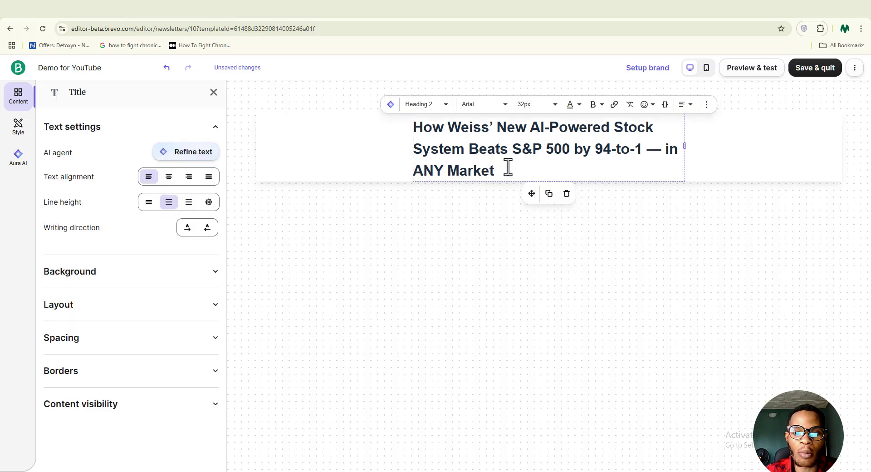
{"action": "left_click_drag", "start_coordinate": [501, 174], "coordinate": [404, 120]}
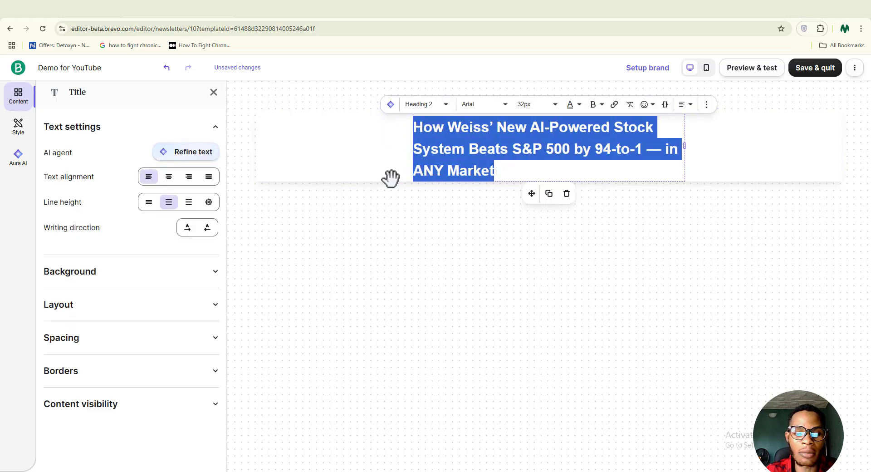
{"action": "left_click", "coordinate": [168, 177]}
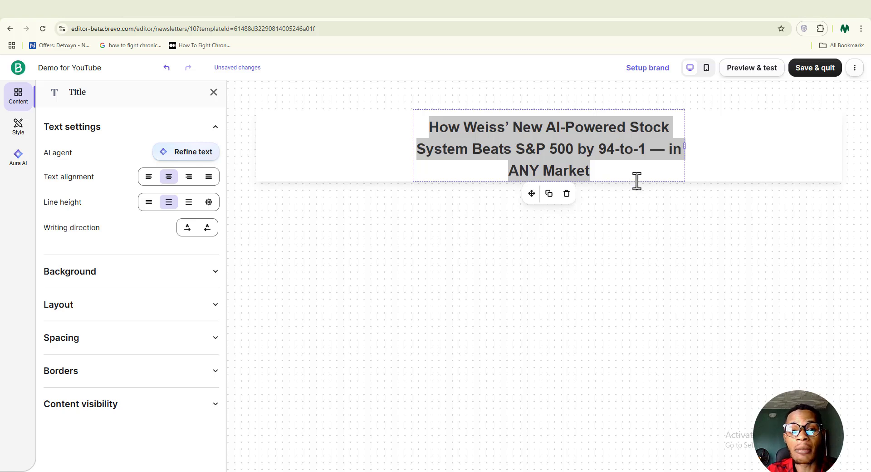
{"action": "left_click", "coordinate": [638, 218]}
{"action": "left_click", "coordinate": [640, 217]}
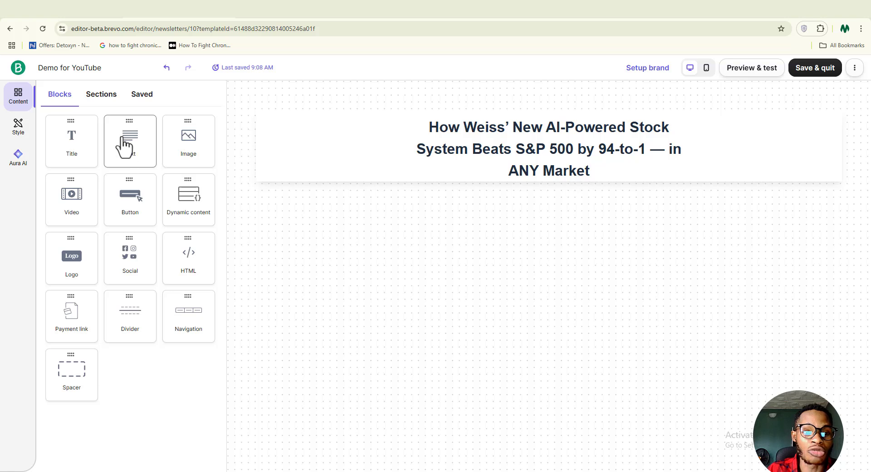
Add a Text block under the headline and replace its lorem ipsum with the pasted sales copy
{"action": "left_click_drag", "start_coordinate": [127, 145], "coordinate": [531, 176]}
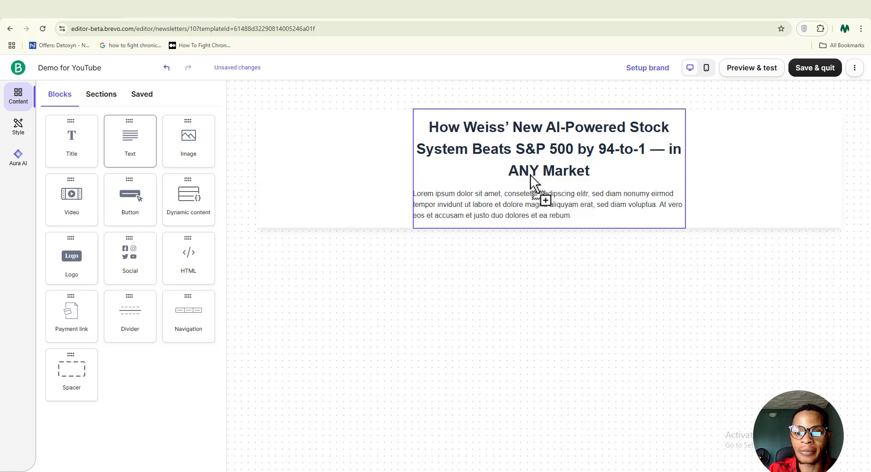
{"action": "left_click", "coordinate": [579, 218]}
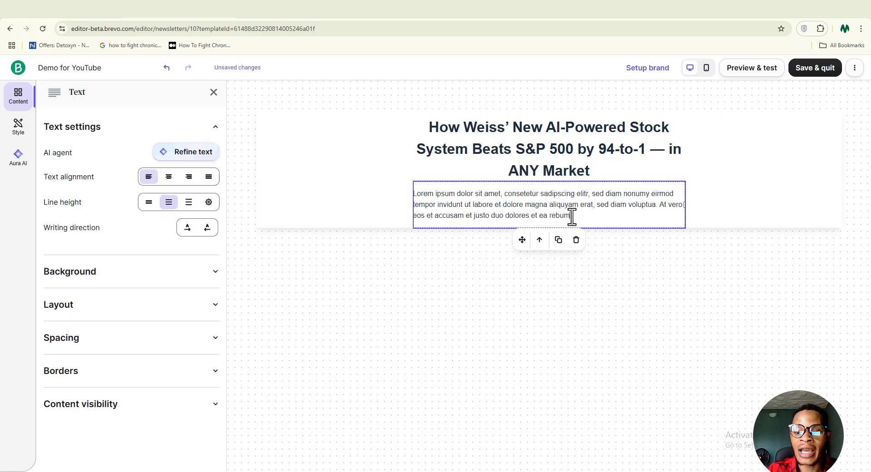
{"action": "left_click", "coordinate": [573, 214]}
{"action": "key", "text": "ctrl+a"}
{"action": "type", "text": "We’re about to go live. So, let me jump to the chase … In a few moments, I’m unveiling our most powerful stock tool ever, powered by some of the most advanced AI technology on the planet. If you’re looking to accelerate your wealth-building journey — even in today’s chaotic market — you’re in for a treat."}
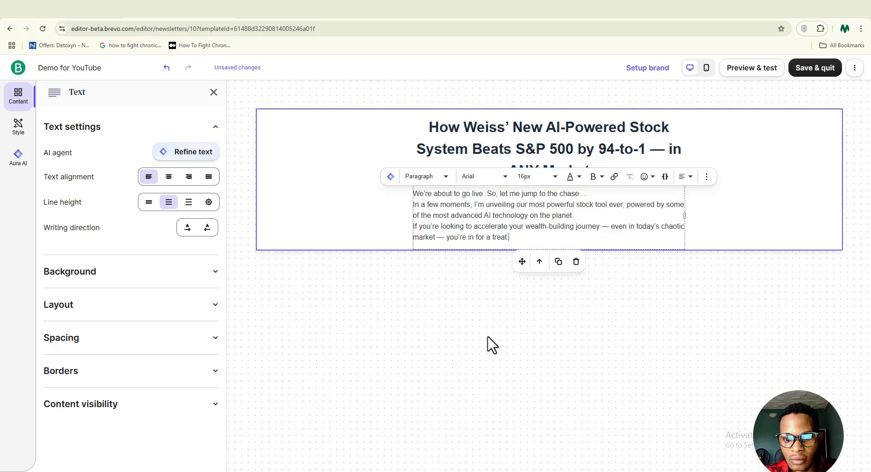
{"action": "left_click", "coordinate": [483, 281]}
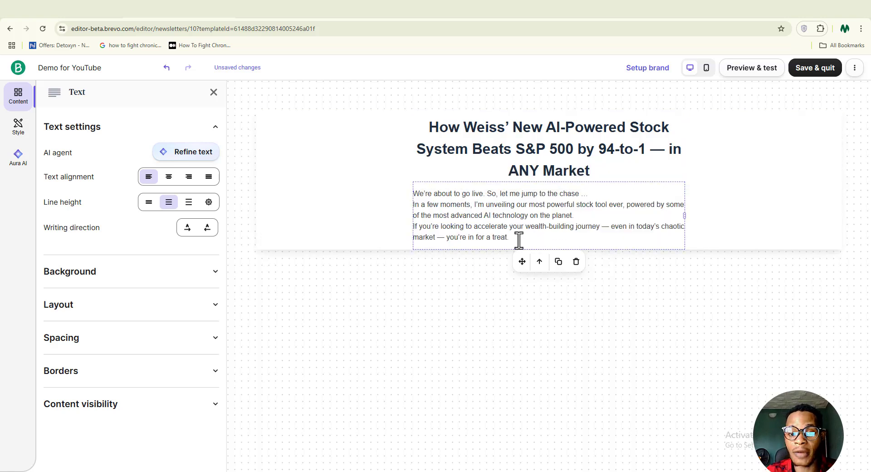
Insert a new first line reading 'Dear' above the sales copy
{"action": "left_click", "coordinate": [441, 195]}
{"action": "key", "text": "Home"}
{"action": "key", "text": "Return"}
{"action": "key", "text": "Up"}
{"action": "type", "text": "Dear"}
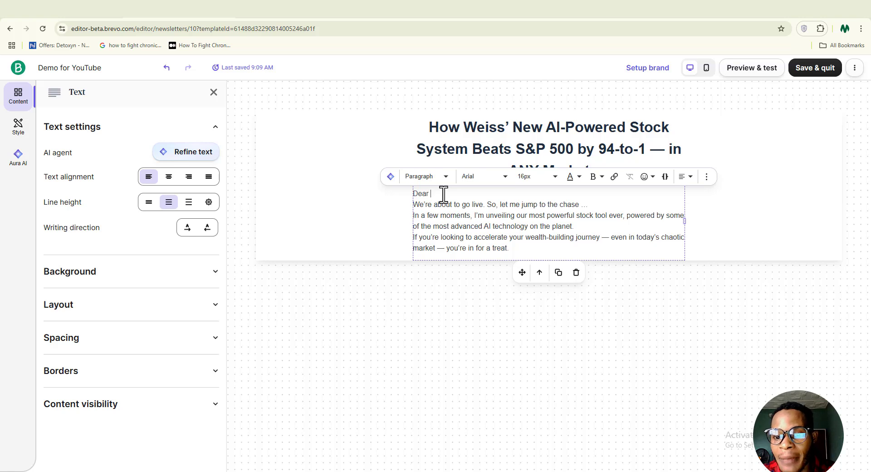
Insert the FIRSTNAME contact attribute after 'Dear' as a personalised greeting
{"action": "left_click", "coordinate": [665, 177]}
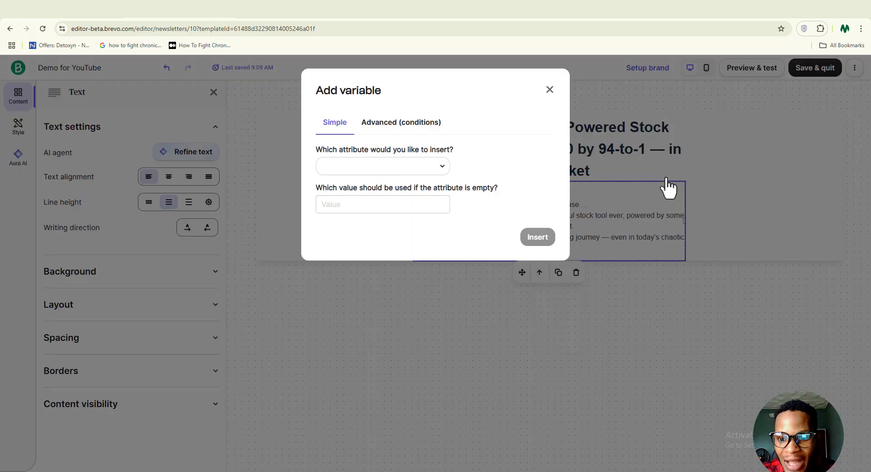
{"action": "left_click", "coordinate": [393, 174]}
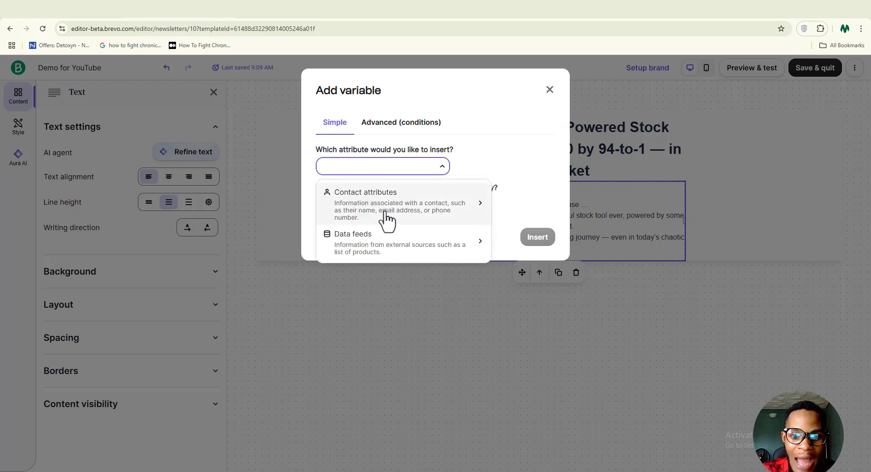
{"action": "left_click", "coordinate": [430, 213]}
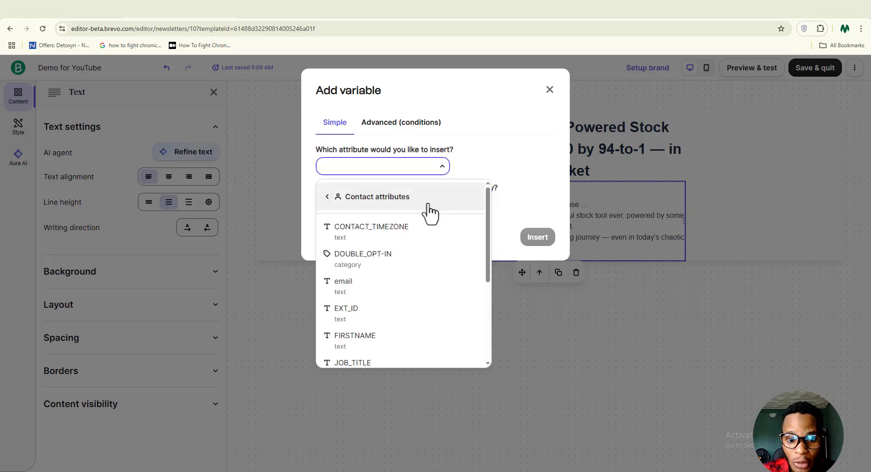
{"action": "scroll", "coordinate": [417, 235], "scroll_direction": "down", "scroll_amount": 1}
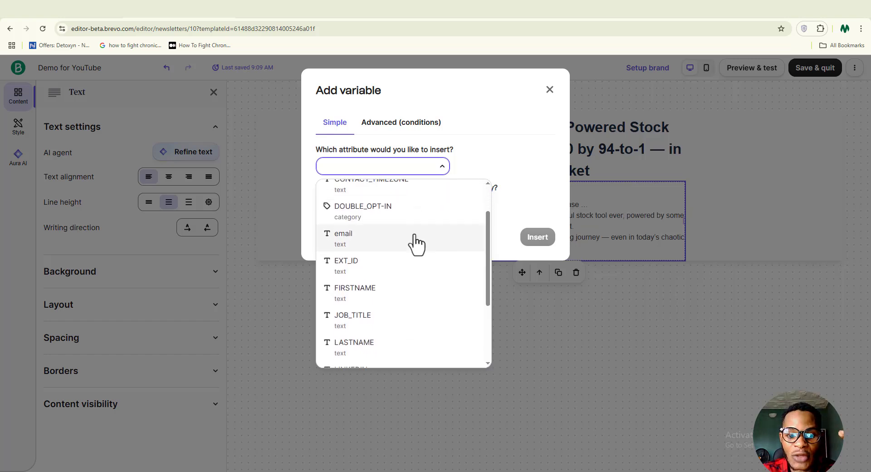
{"action": "scroll", "coordinate": [417, 245], "scroll_direction": "down", "scroll_amount": 1}
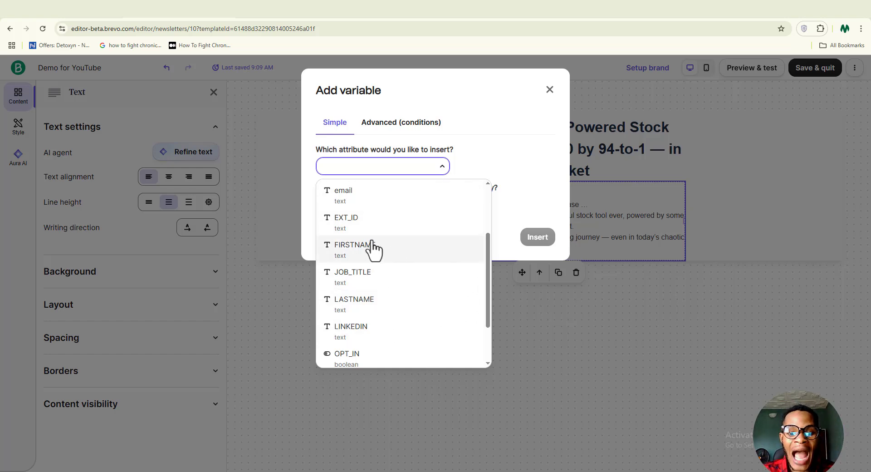
{"action": "left_click", "coordinate": [352, 255]}
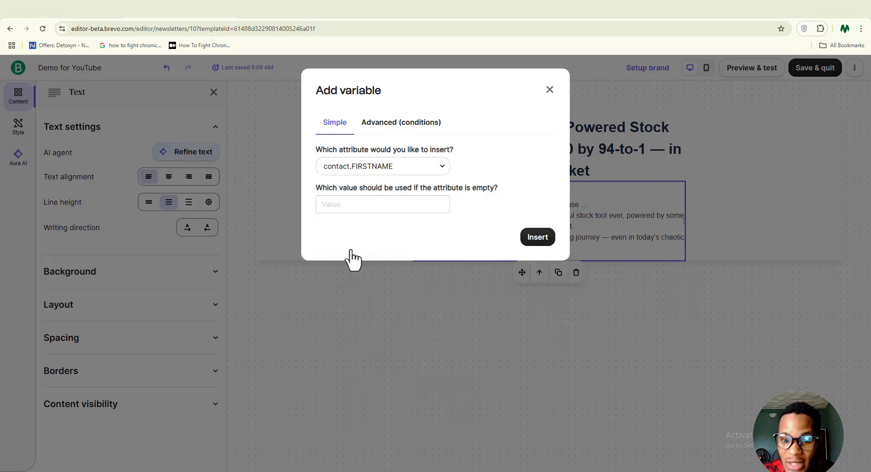
{"action": "left_click", "coordinate": [379, 206]}
{"action": "left_click", "coordinate": [530, 238]}
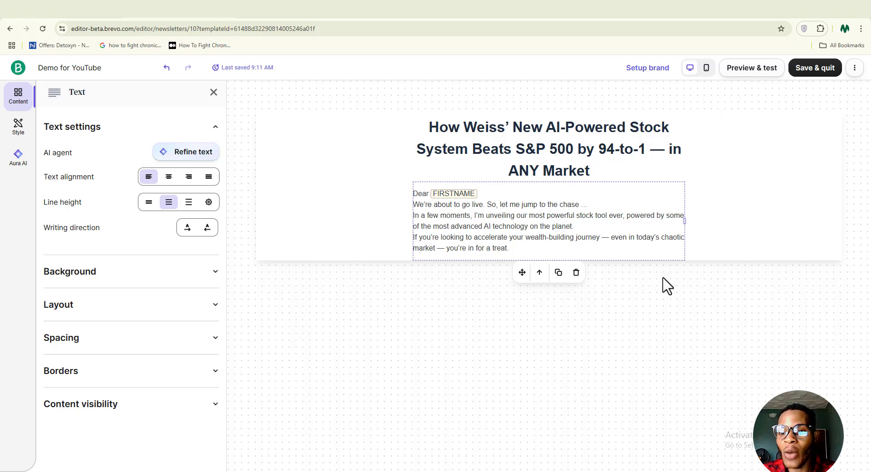
Preview the email in the mobile layout, then back in desktop
{"action": "left_click", "coordinate": [755, 73]}
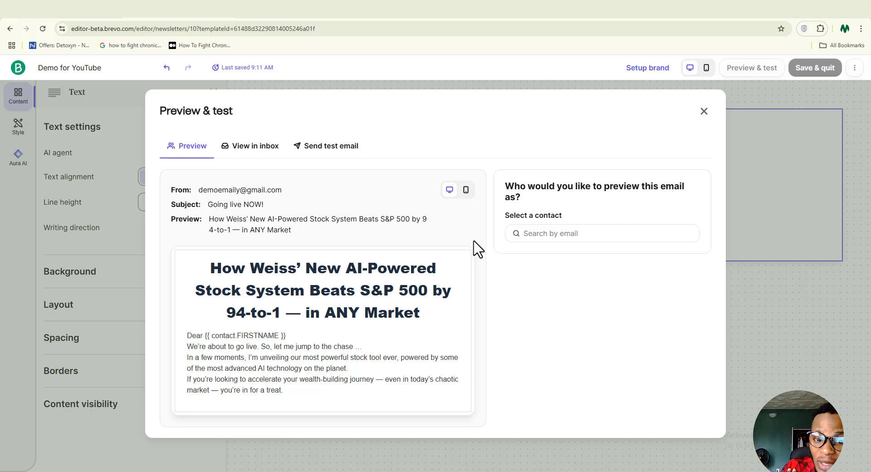
{"action": "left_click", "coordinate": [465, 190]}
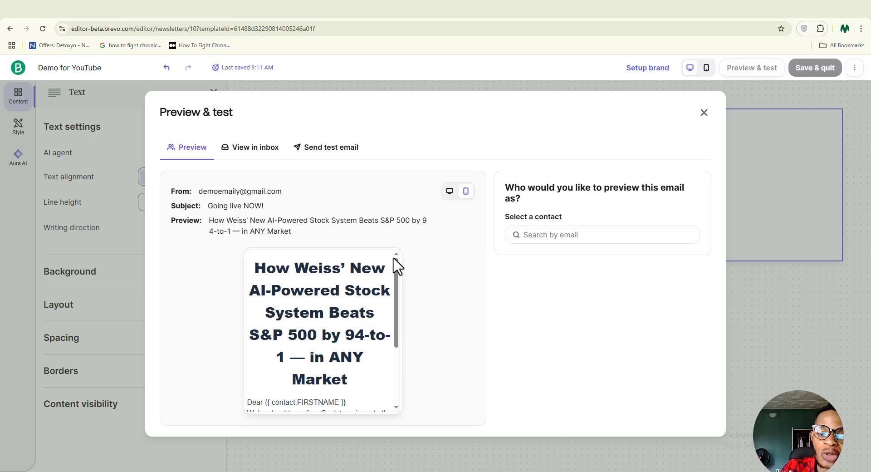
{"action": "left_click", "coordinate": [449, 191]}
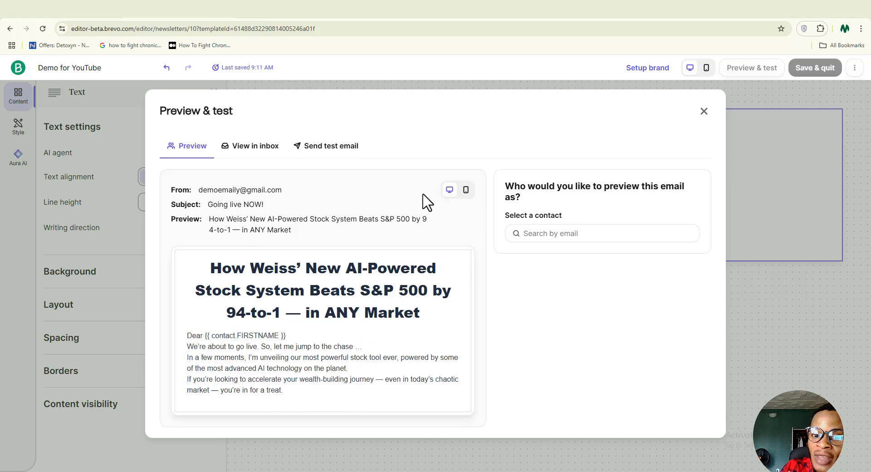
Send a test email to the demo Gmail address, then open a new browser tab
{"action": "left_click", "coordinate": [319, 154]}
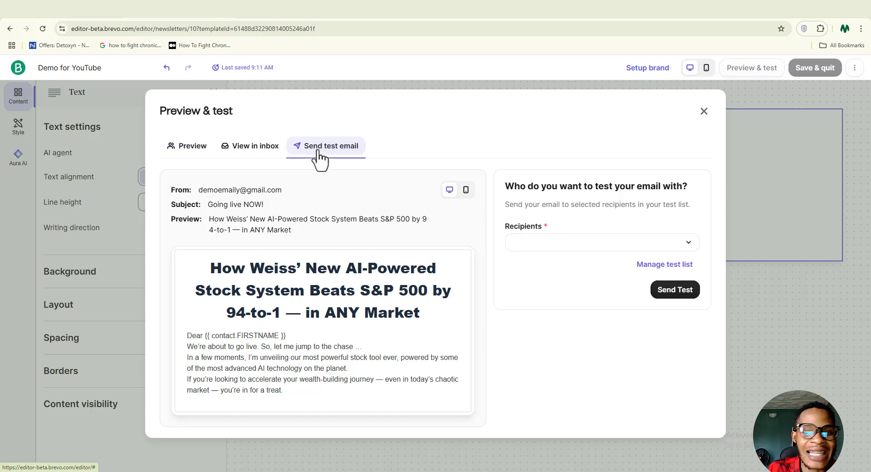
{"action": "left_click", "coordinate": [564, 246]}
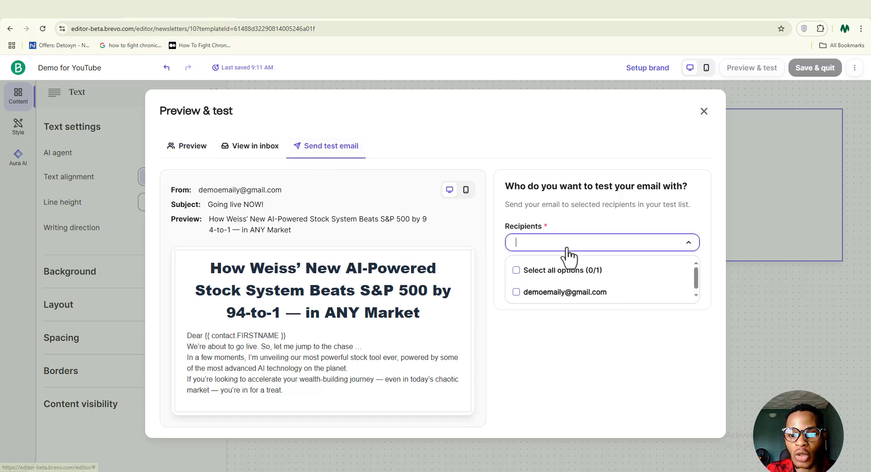
{"action": "left_click", "coordinate": [565, 296]}
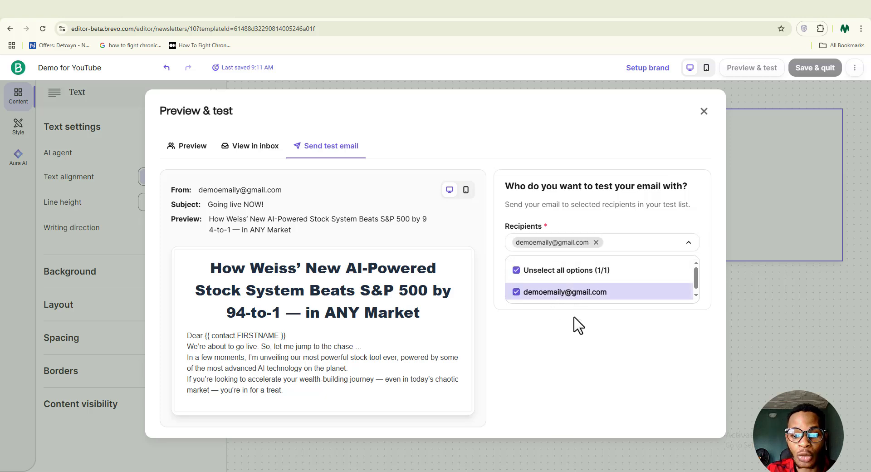
{"action": "left_click", "coordinate": [583, 325]}
{"action": "left_click", "coordinate": [662, 294]}
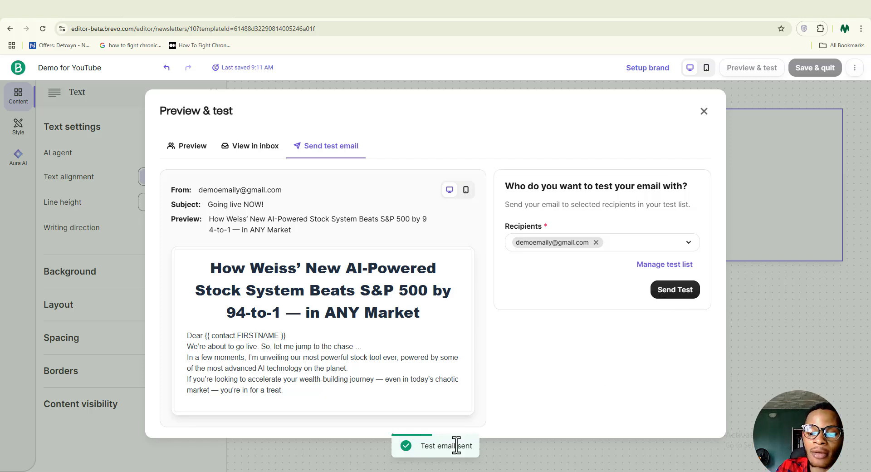
{"action": "left_click", "coordinate": [245, 17]}
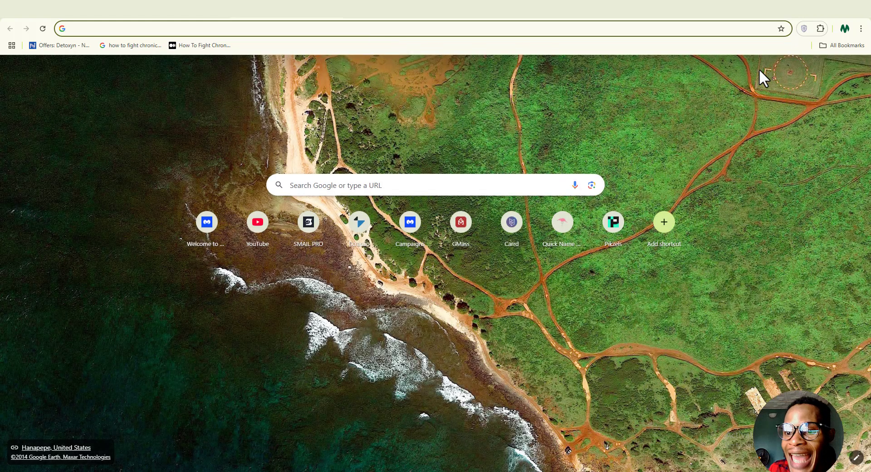
Check the received 'TEST - Going live NOW!' email in Gmail, then return to the Brevo editor
{"action": "left_click", "coordinate": [760, 72]}
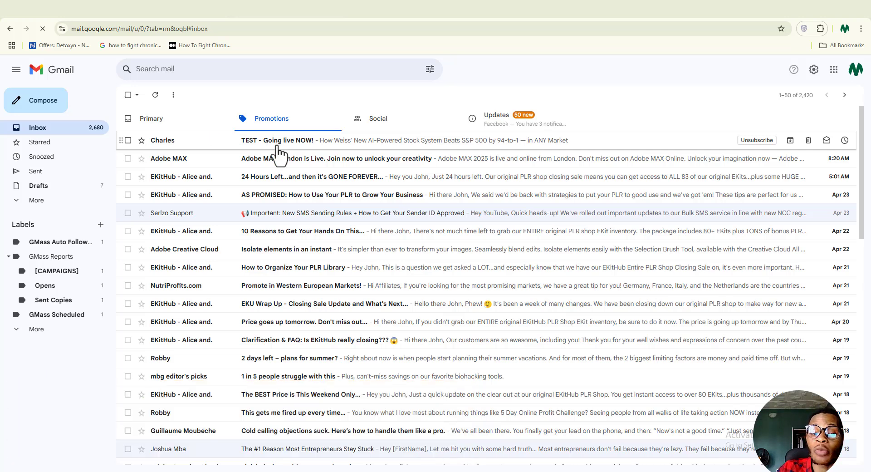
{"action": "left_click", "coordinate": [319, 145]}
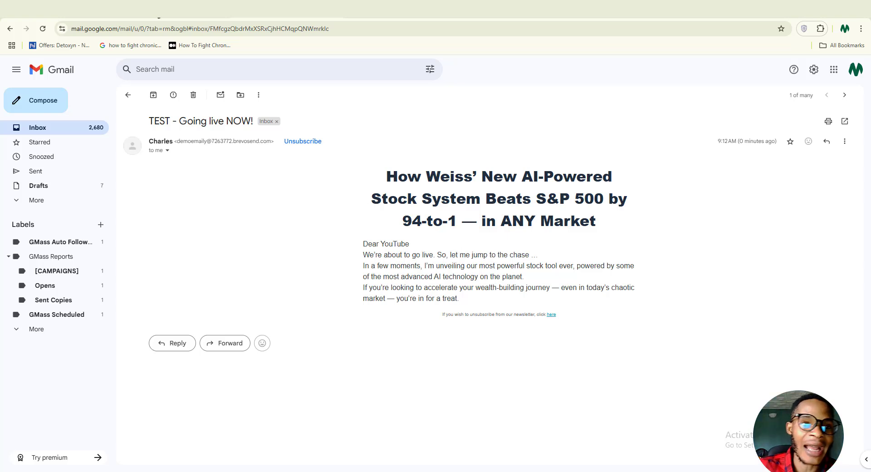
{"action": "left_click", "coordinate": [134, 9]}
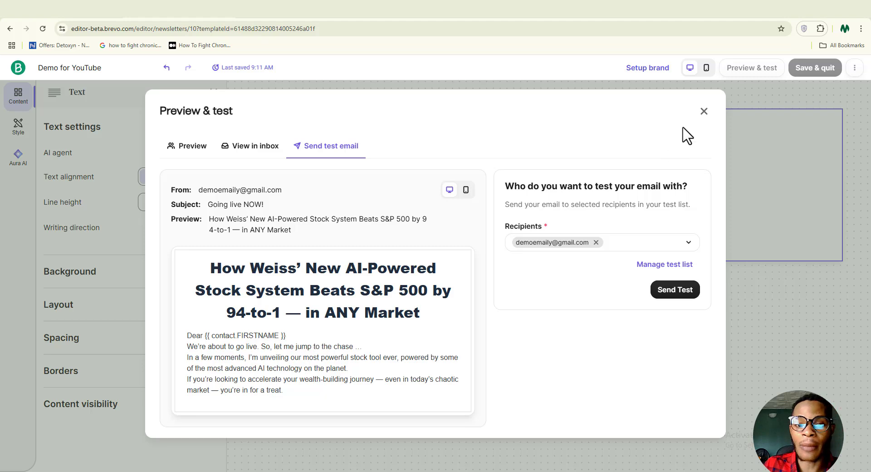
Save and quit the email design, then review the Additional settings options without changing anything
{"action": "left_click", "coordinate": [704, 112]}
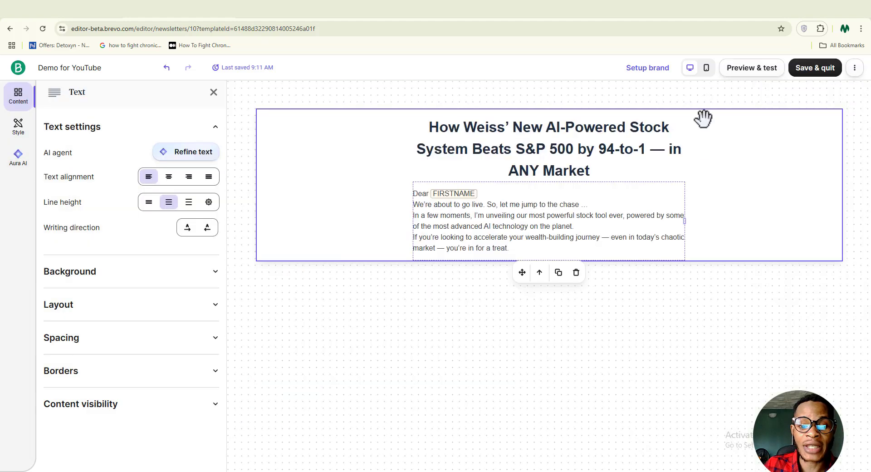
{"action": "left_click", "coordinate": [815, 71]}
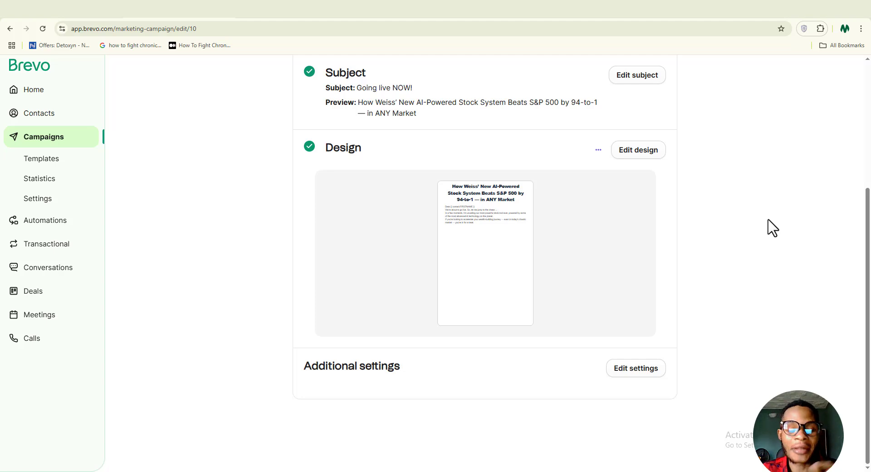
{"action": "left_click", "coordinate": [637, 370]}
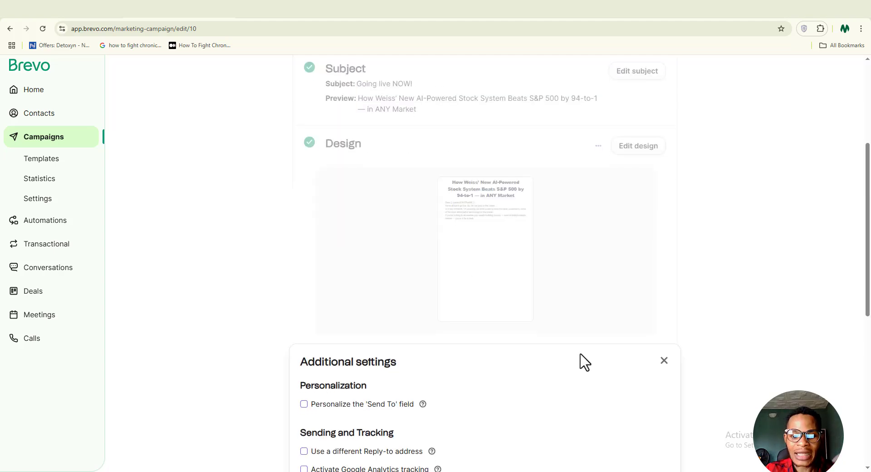
{"action": "scroll", "coordinate": [581, 362], "scroll_direction": "down", "scroll_amount": 3}
{"action": "scroll", "coordinate": [584, 362], "scroll_direction": "down", "scroll_amount": 2}
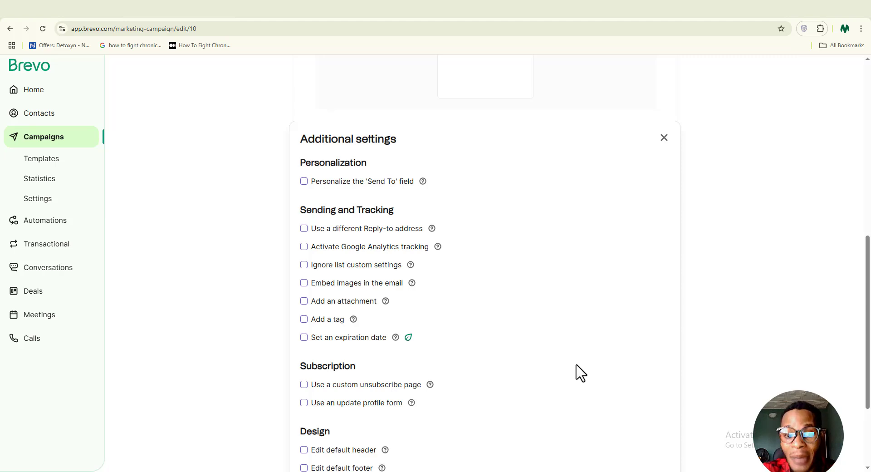
{"action": "scroll", "coordinate": [580, 373], "scroll_direction": "down", "scroll_amount": 1}
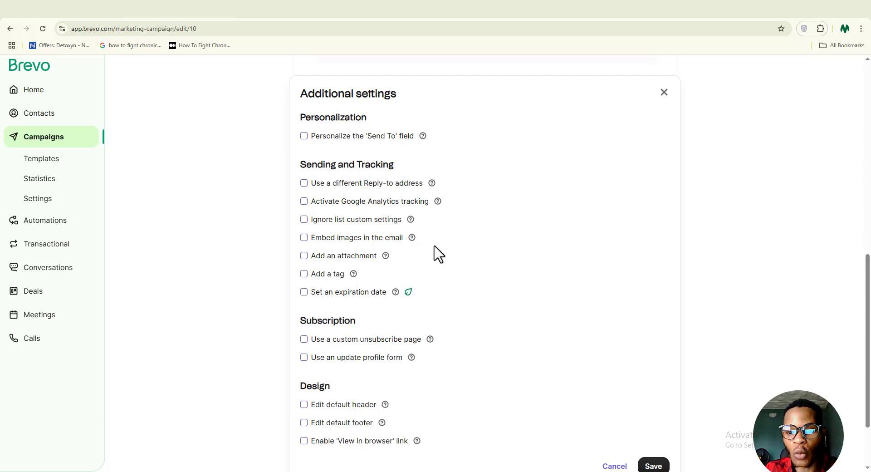
Close Additional settings unchanged and open the campaign's Schedule panel, with Send now selected
{"action": "left_click", "coordinate": [663, 93]}
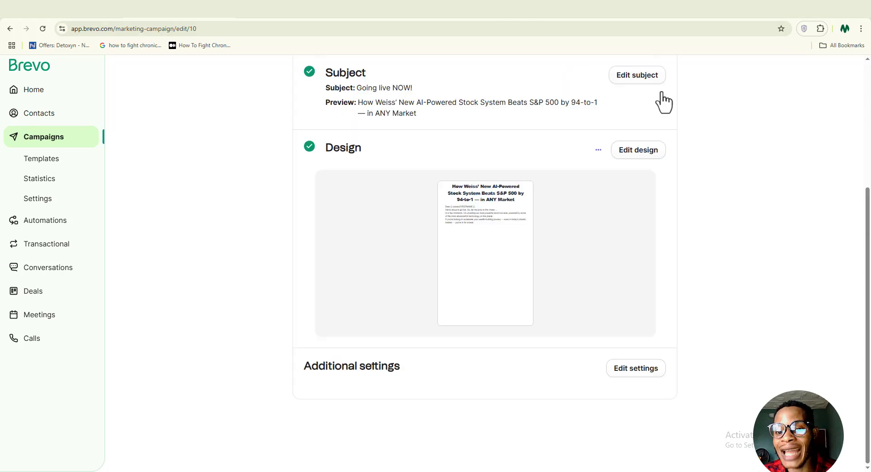
{"action": "scroll", "coordinate": [715, 190], "scroll_direction": "up", "scroll_amount": 4}
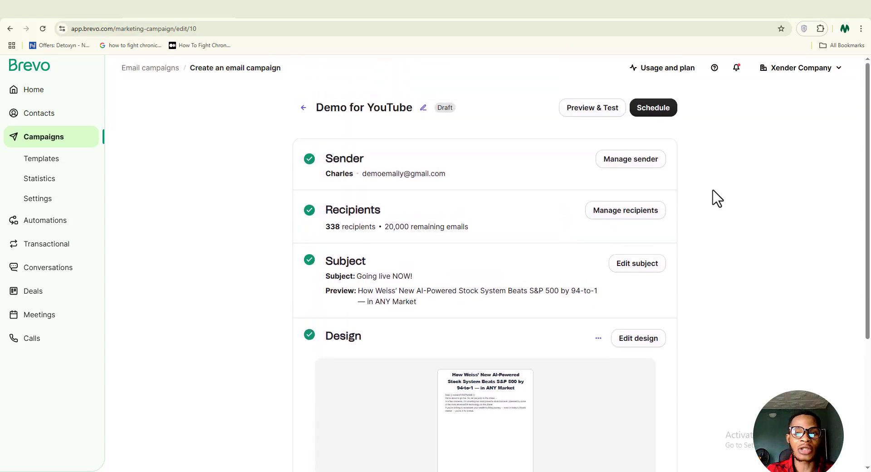
{"action": "scroll", "coordinate": [726, 186], "scroll_direction": "down", "scroll_amount": 3}
{"action": "scroll", "coordinate": [728, 181], "scroll_direction": "up", "scroll_amount": 3}
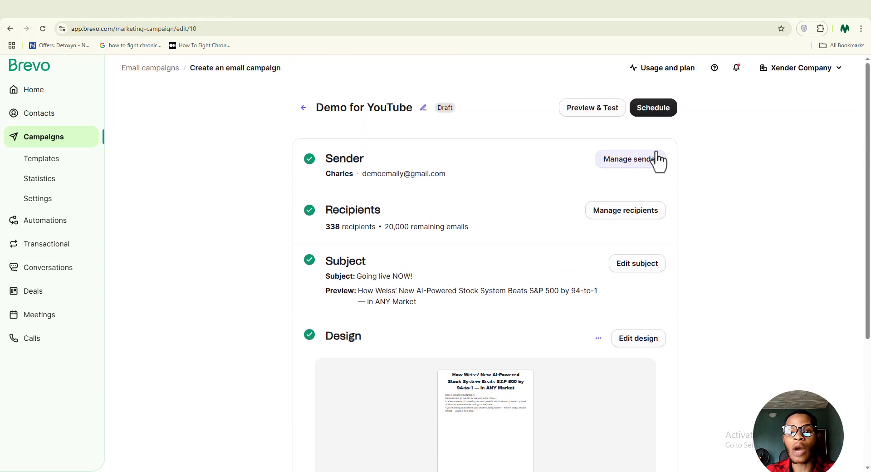
{"action": "left_click", "coordinate": [657, 113]}
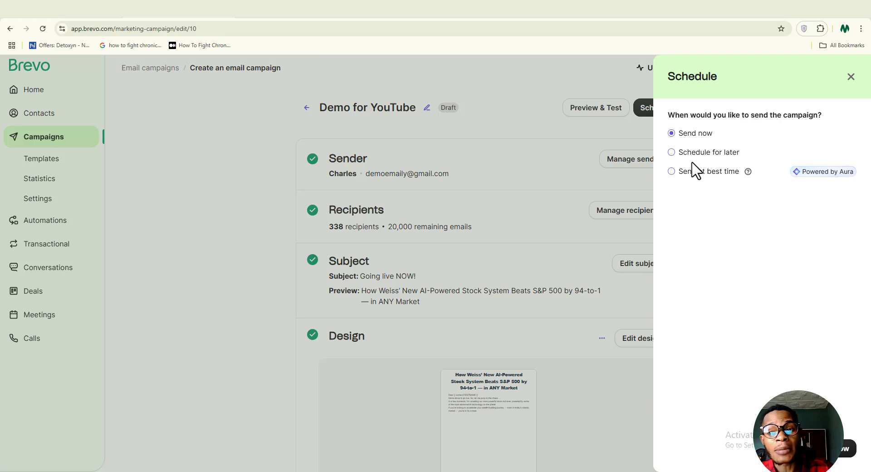
Dismiss the Schedule panel so Demo for YouTube stays an unsent draft
{"action": "left_click", "coordinate": [851, 77]}
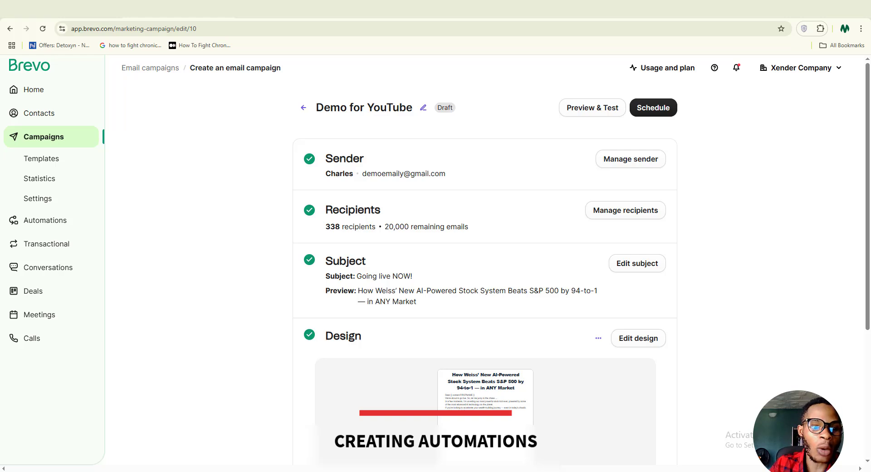
From Automations, create a new automation using the pre-built Welcome message template
{"action": "left_click", "coordinate": [47, 224]}
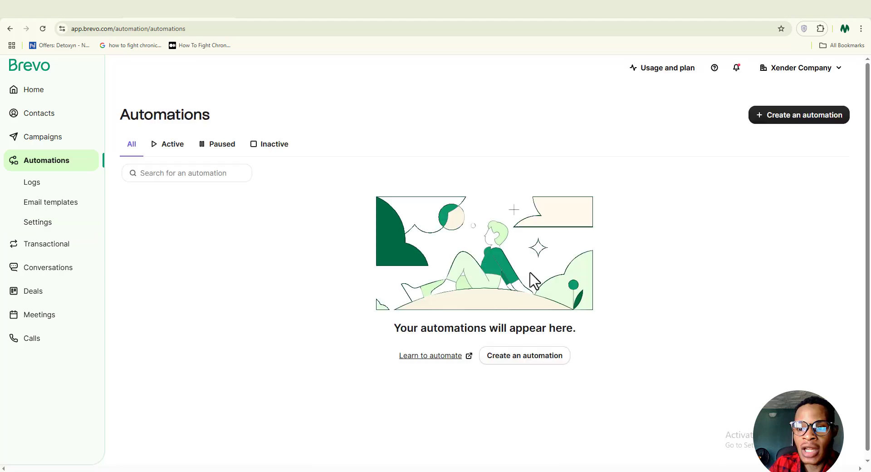
{"action": "left_click", "coordinate": [780, 119]}
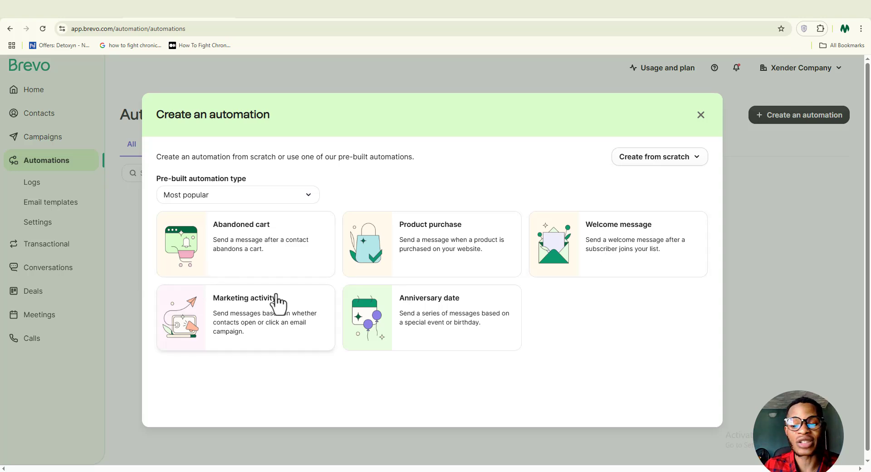
{"action": "left_click", "coordinate": [639, 257]}
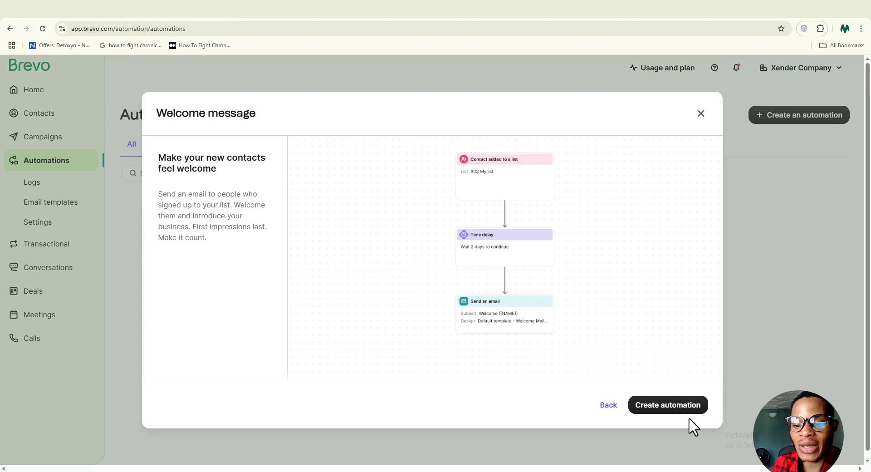
{"action": "left_click", "coordinate": [663, 409]}
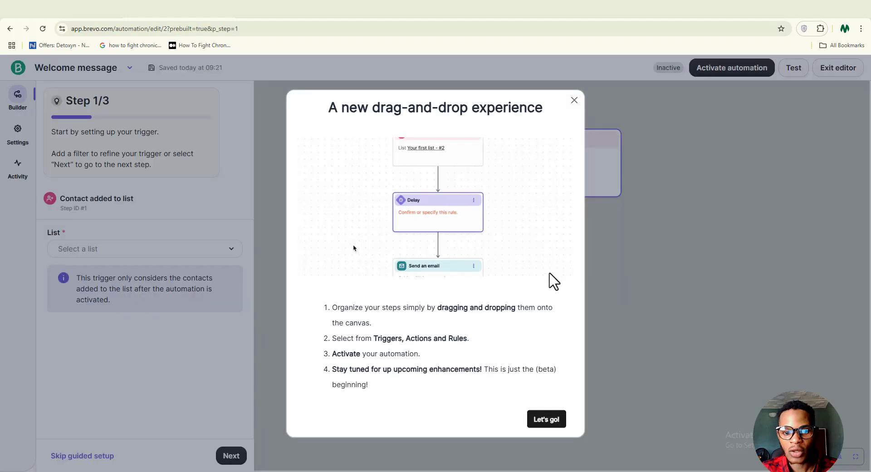
Keep the 2-day delay and give the email step the 'Hey FIRSTNAME, welcome on board!' design
{"action": "left_click", "coordinate": [544, 421]}
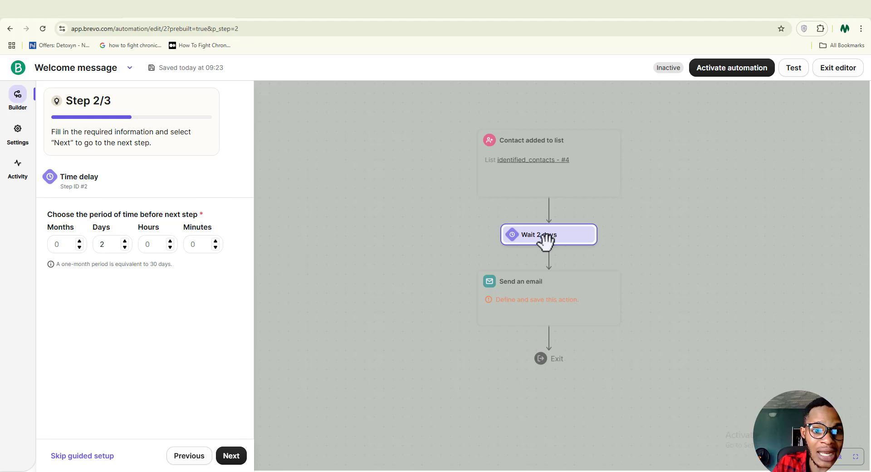
{"action": "left_click", "coordinate": [232, 455]}
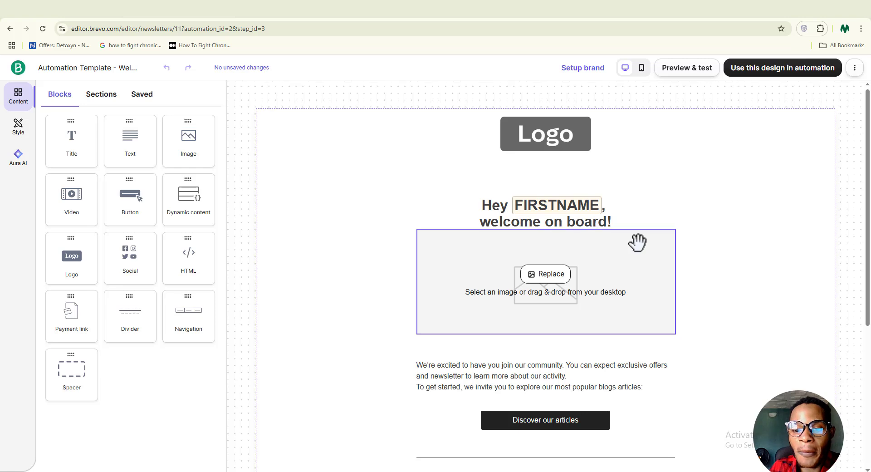
{"action": "scroll", "coordinate": [637, 243], "scroll_direction": "down", "scroll_amount": 1}
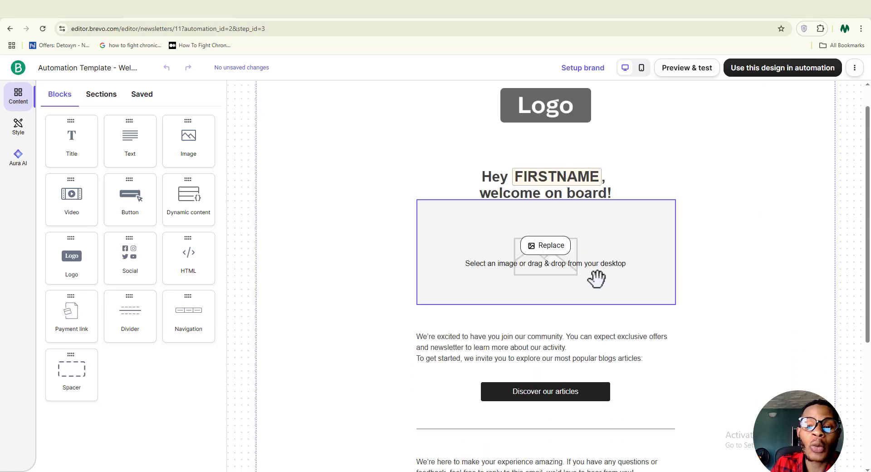
{"action": "left_click", "coordinate": [765, 78]}
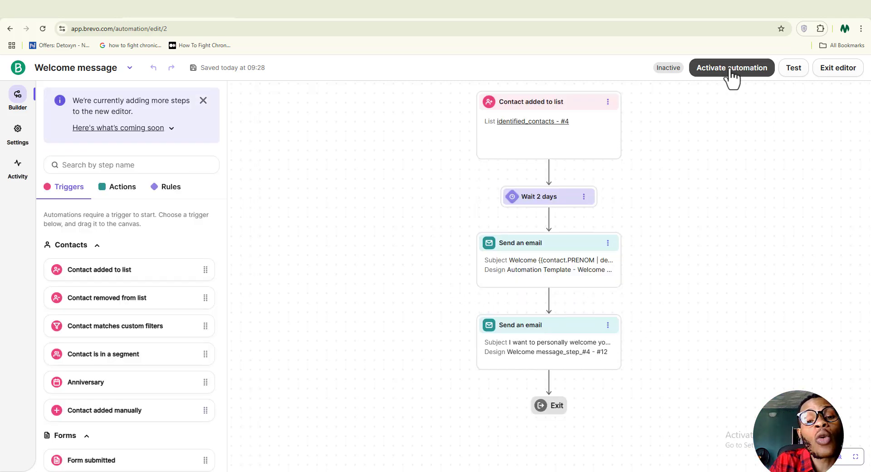
Activate the Welcome message automation, confirm it, and return to the Automations list
{"action": "left_click", "coordinate": [730, 71]}
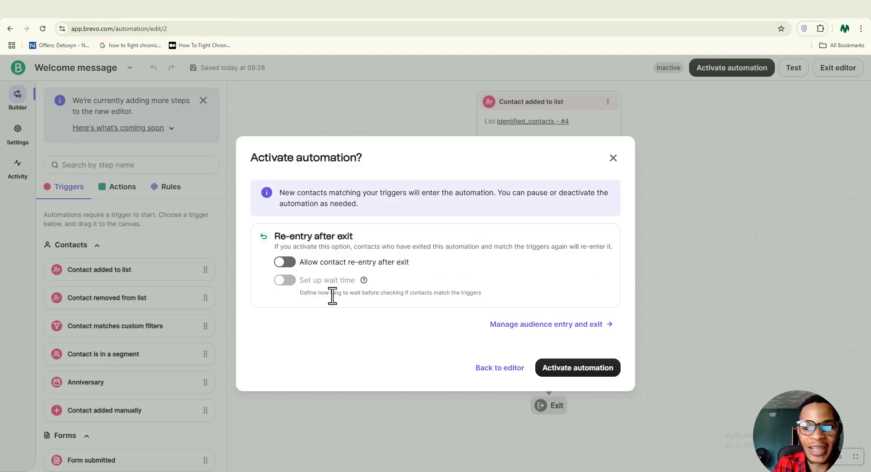
{"action": "left_click", "coordinate": [561, 377]}
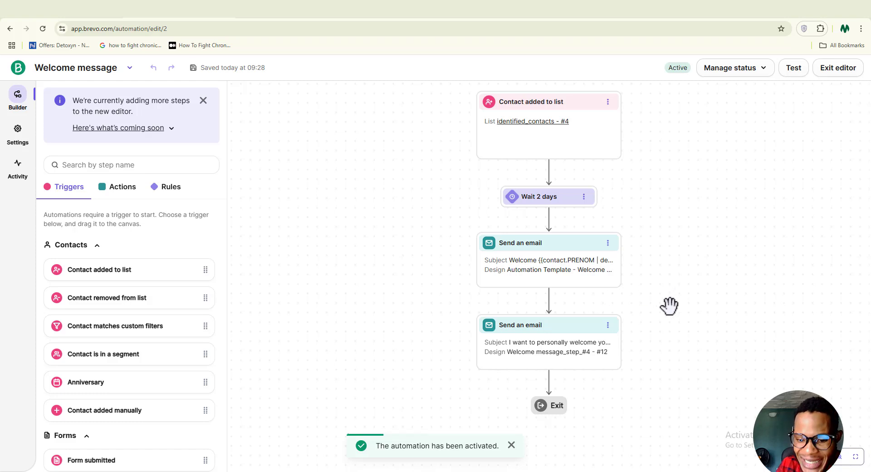
{"action": "left_click", "coordinate": [18, 68]}
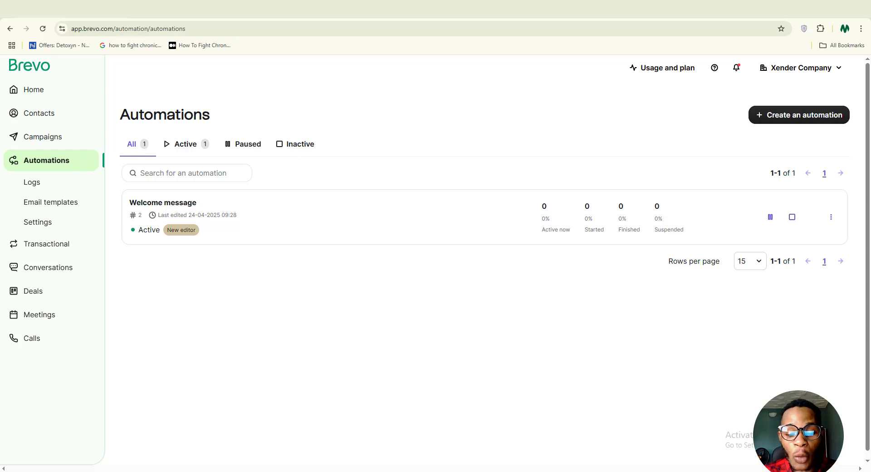
Browse the SMS Marketing, Demographics and Sales segment templates, then apply All email subscribers (341 contacts)
{"action": "left_click", "coordinate": [38, 119]}
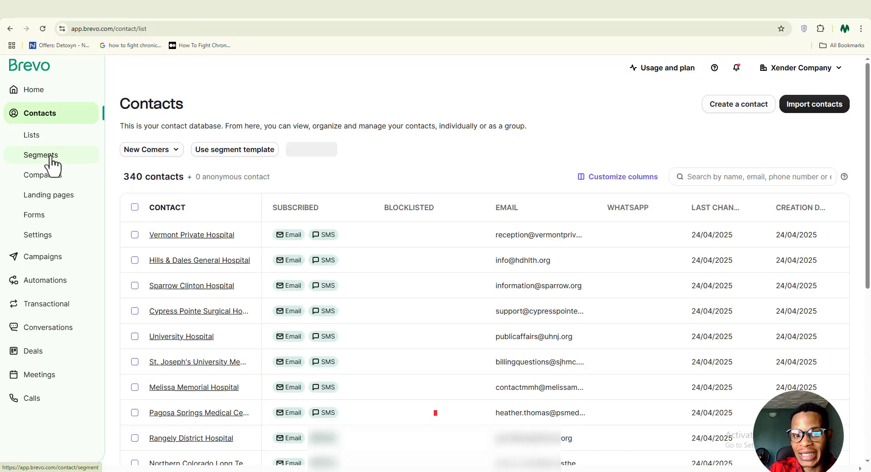
{"action": "left_click", "coordinate": [50, 156]}
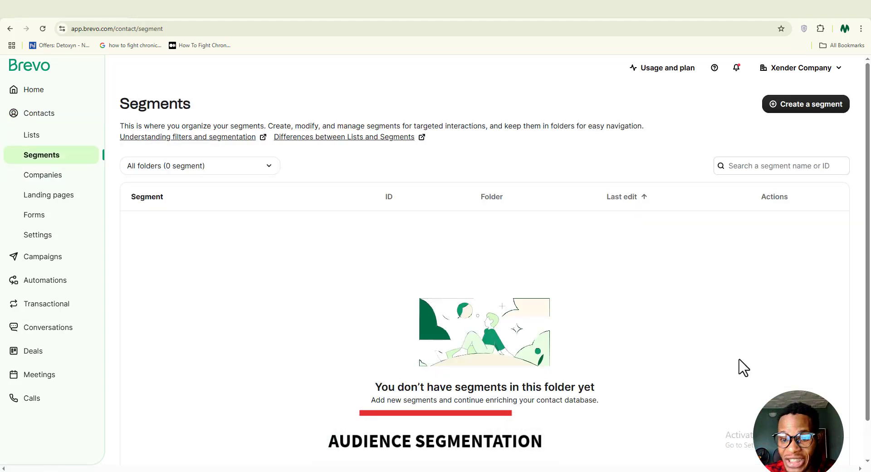
{"action": "left_click", "coordinate": [796, 109]}
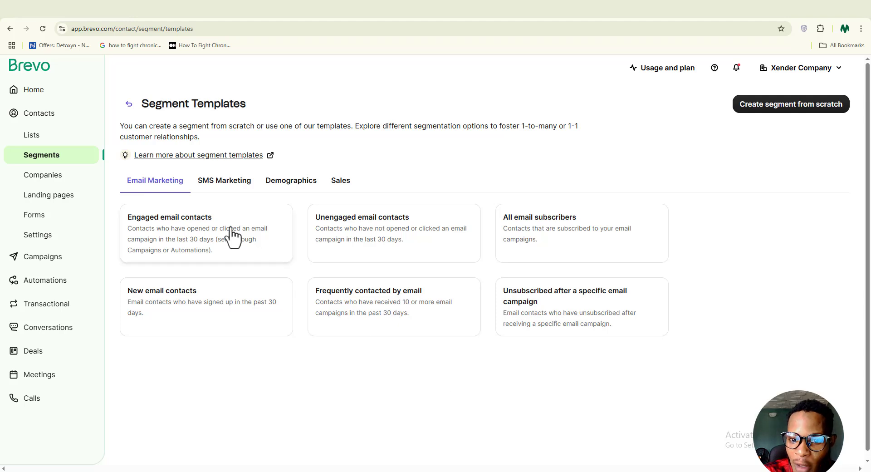
{"action": "left_click", "coordinate": [223, 187]}
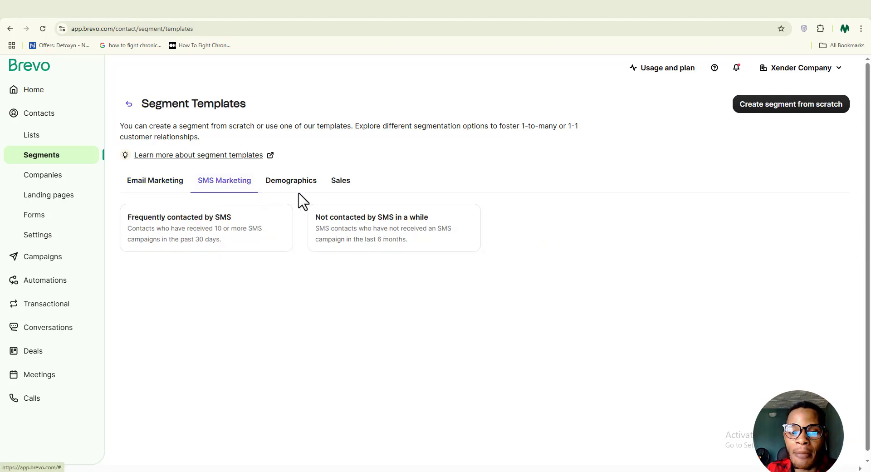
{"action": "left_click", "coordinate": [291, 186]}
{"action": "left_click", "coordinate": [341, 187]}
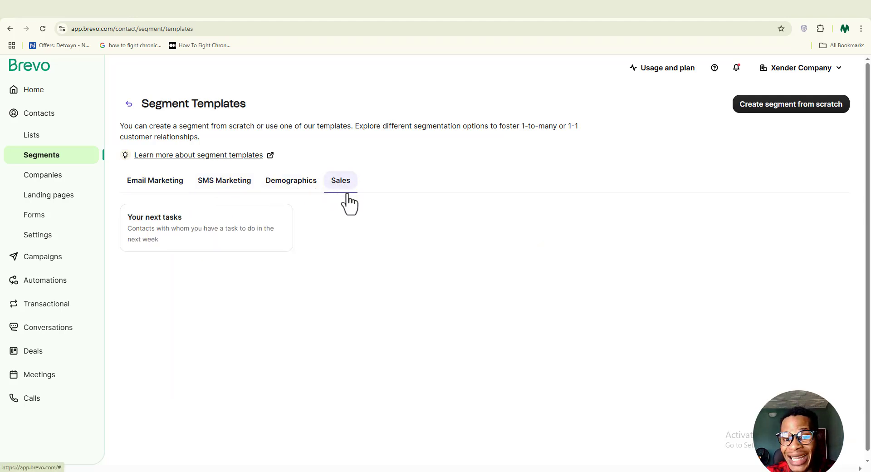
{"action": "left_click", "coordinate": [177, 187]}
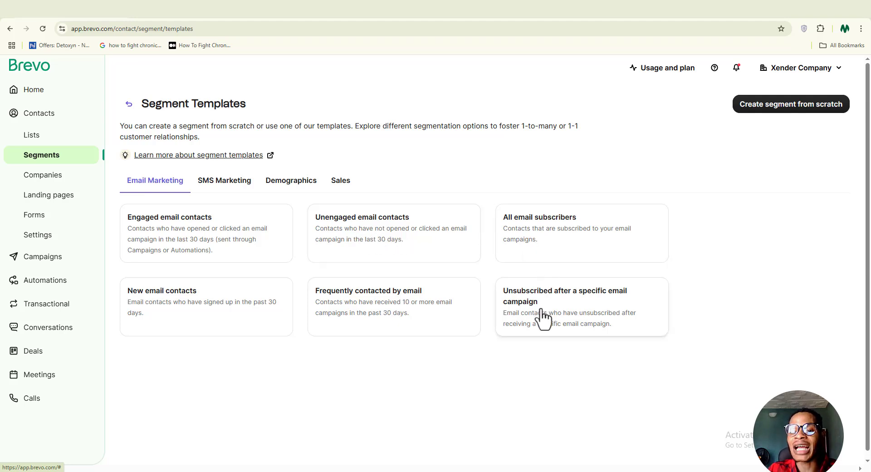
{"action": "left_click", "coordinate": [548, 253]}
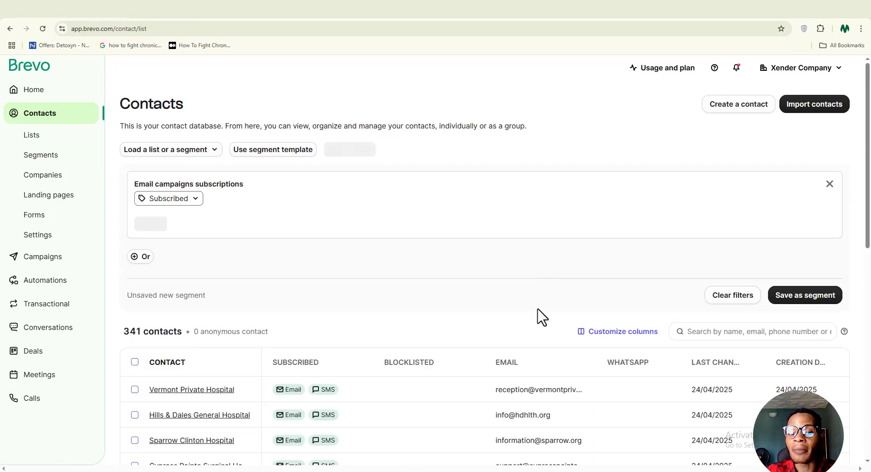
Switch to the 'Unsubscribed after a specific email campaign' template, which matches 0 contacts
{"action": "scroll", "coordinate": [531, 322], "scroll_direction": "down", "scroll_amount": 3}
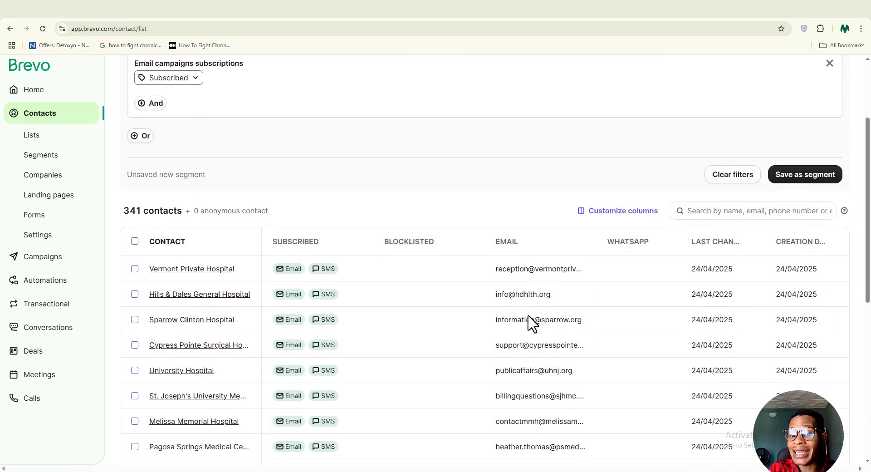
{"action": "scroll", "coordinate": [532, 323], "scroll_direction": "down", "scroll_amount": 2}
{"action": "scroll", "coordinate": [531, 324], "scroll_direction": "up", "scroll_amount": 7}
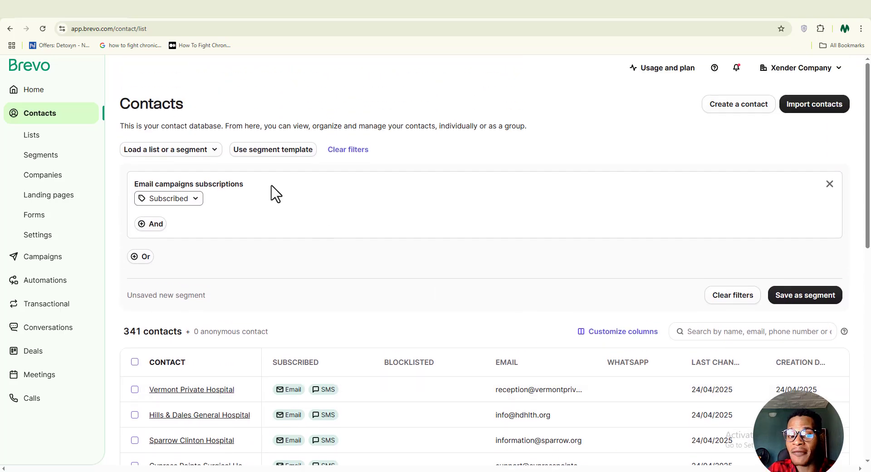
{"action": "left_click", "coordinate": [9, 29]}
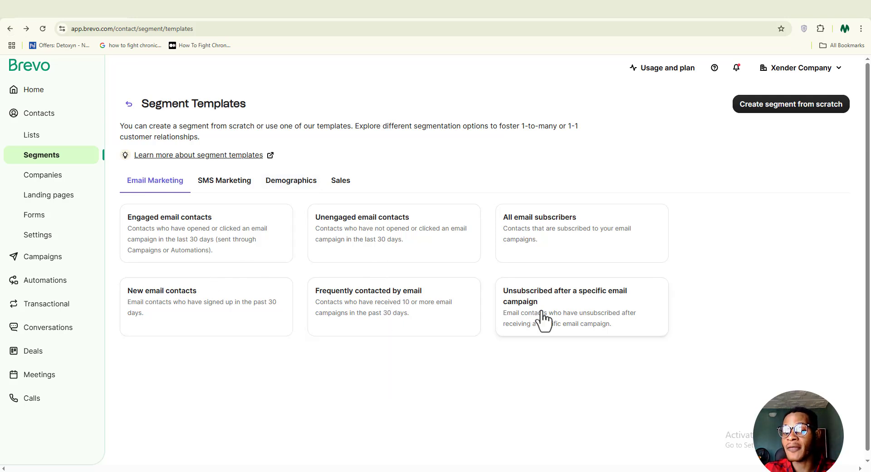
{"action": "left_click", "coordinate": [567, 320]}
{"action": "scroll", "coordinate": [316, 309], "scroll_direction": "down", "scroll_amount": 1}
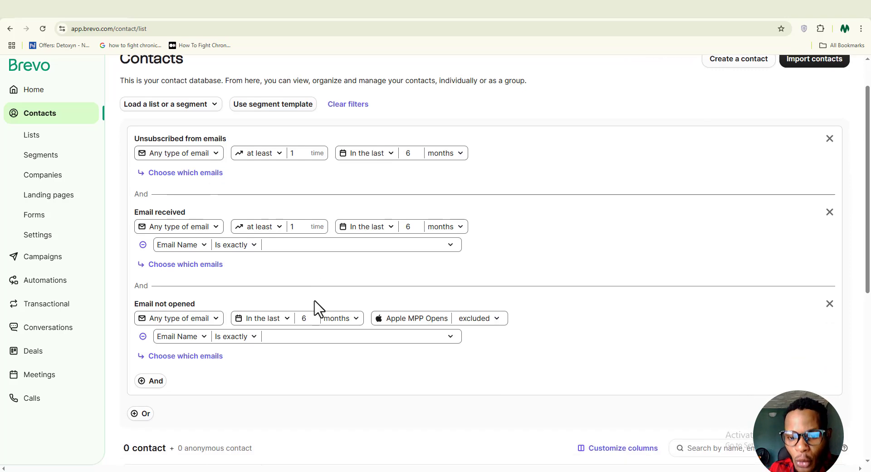
{"action": "scroll", "coordinate": [316, 309], "scroll_direction": "down", "scroll_amount": 6}
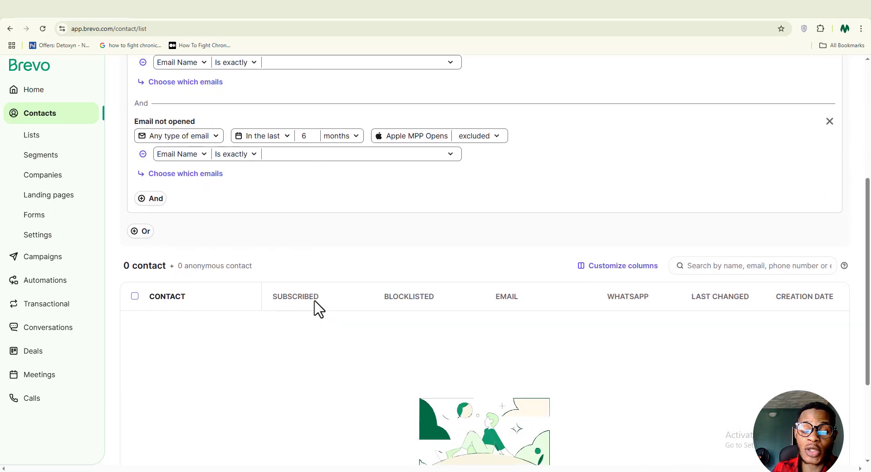
{"action": "scroll", "coordinate": [316, 309], "scroll_direction": "down", "scroll_amount": 1}
{"action": "scroll", "coordinate": [316, 309], "scroll_direction": "up", "scroll_amount": 4}
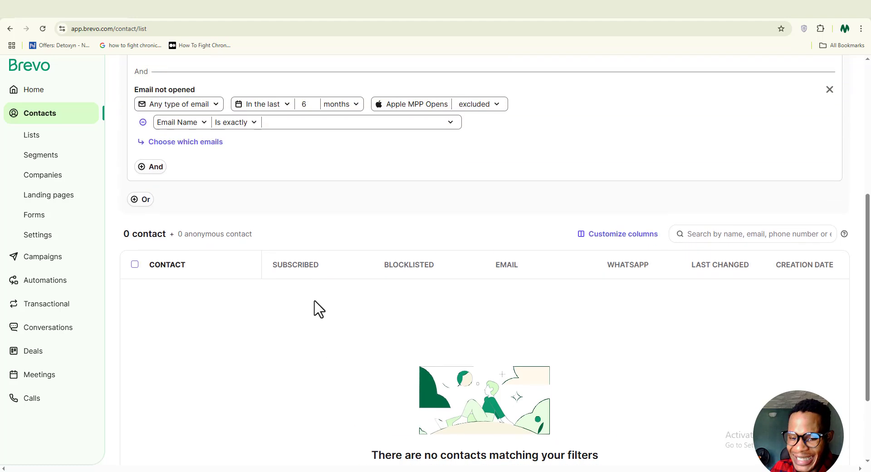
{"action": "scroll", "coordinate": [316, 308], "scroll_direction": "up", "scroll_amount": 5}
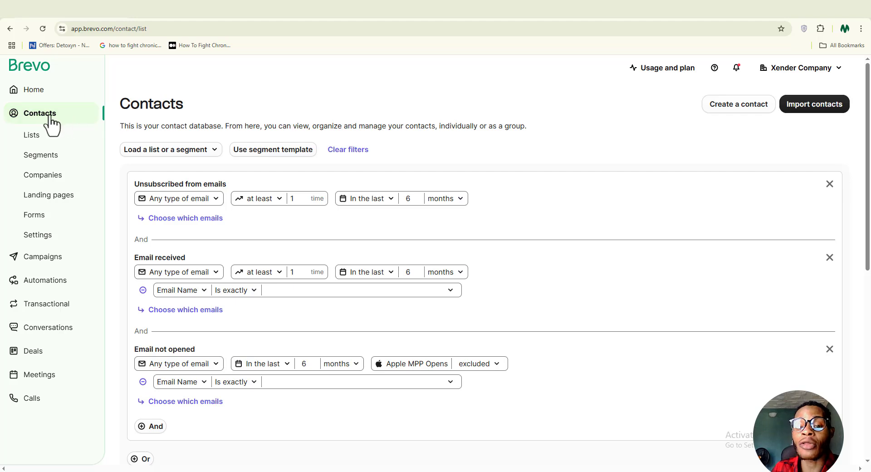
Start a new segment from the Engaged email contacts template, briefly revisiting the templates list
{"action": "left_click", "coordinate": [40, 157]}
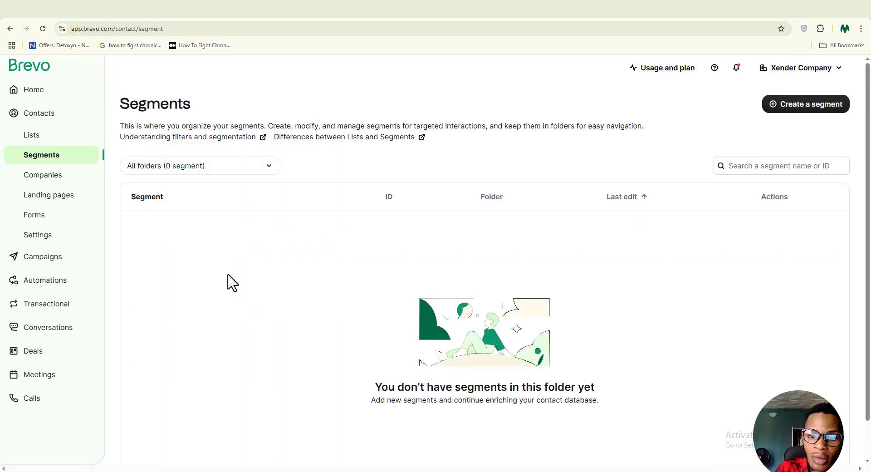
{"action": "left_click", "coordinate": [800, 105]}
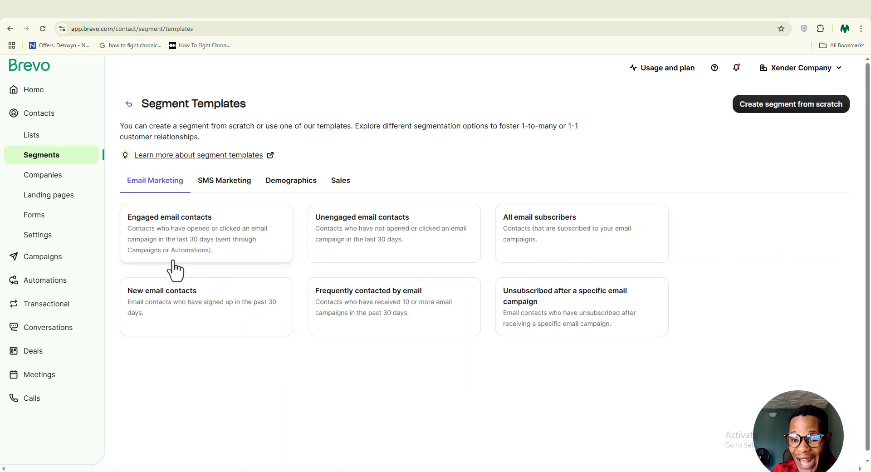
{"action": "left_click", "coordinate": [186, 252]}
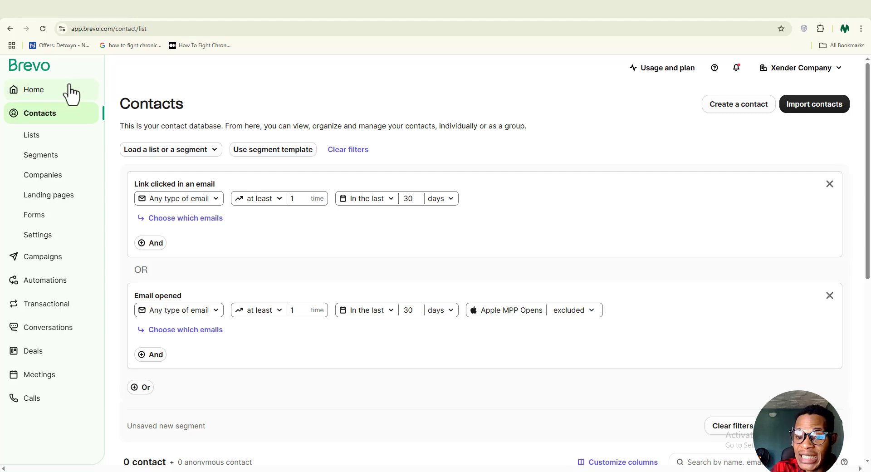
{"action": "scroll", "coordinate": [281, 235], "scroll_direction": "down", "scroll_amount": 1}
{"action": "scroll", "coordinate": [281, 235], "scroll_direction": "up", "scroll_amount": 1}
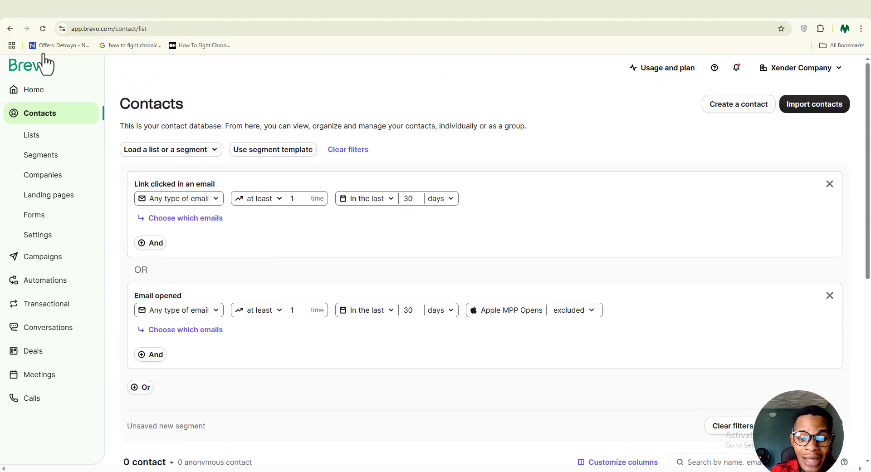
{"action": "left_click", "coordinate": [9, 28]}
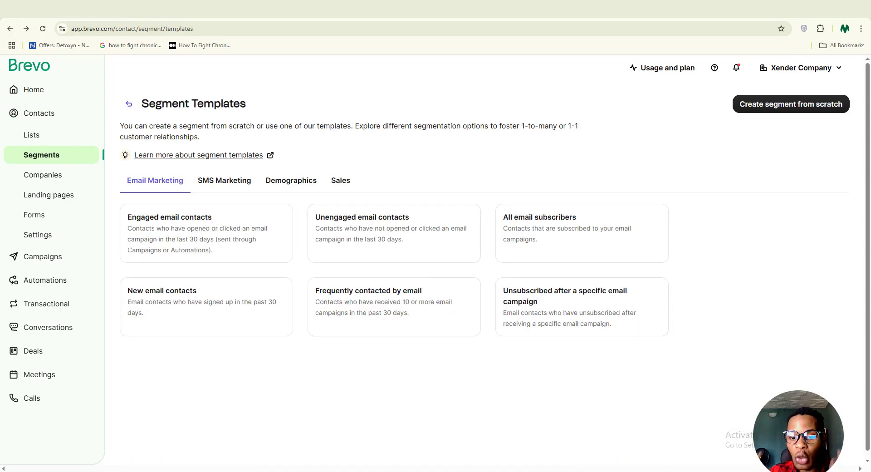
{"action": "key", "text": "alt+Right"}
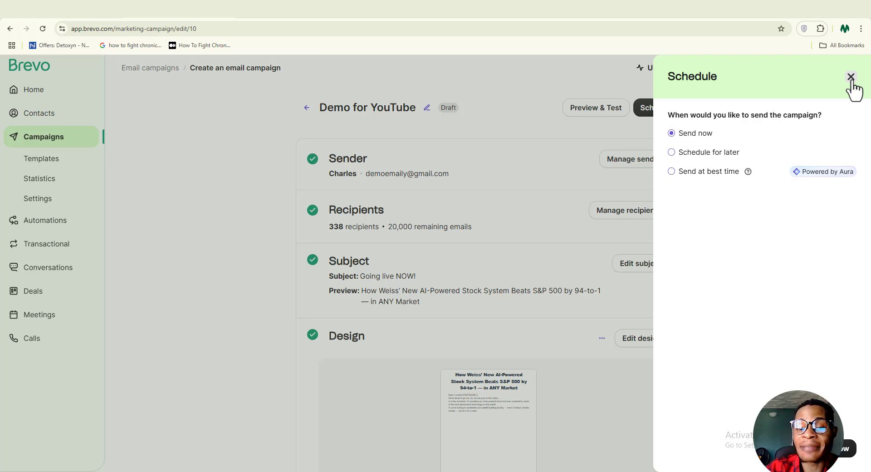
Dismiss the Schedule panel and return to Brevo's public homepage
{"action": "left_click", "coordinate": [851, 77]}
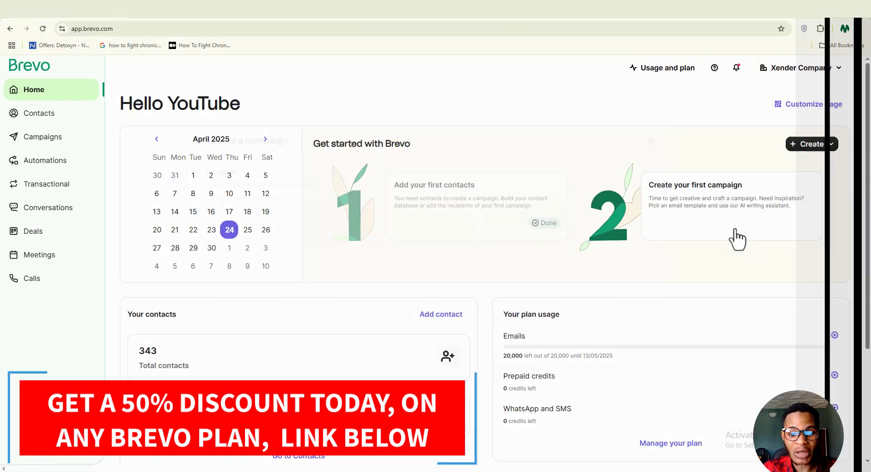
{"action": "left_click", "coordinate": [735, 238]}
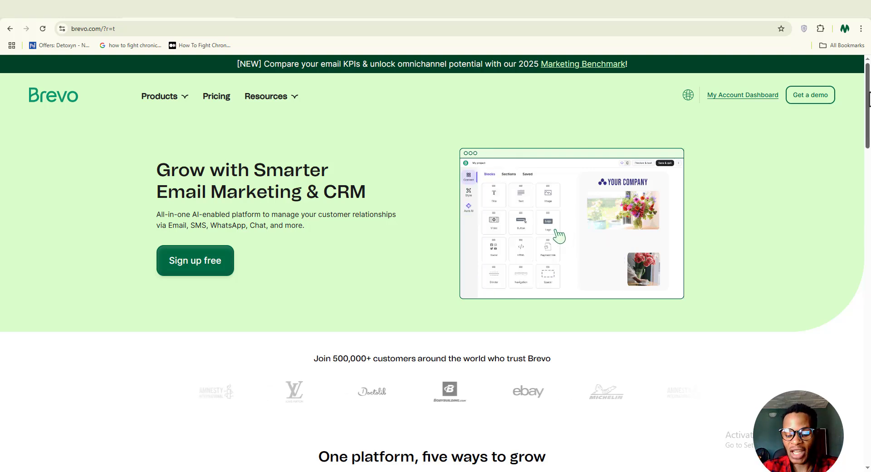
{"action": "scroll", "coordinate": [434, 267], "scroll_direction": "down", "scroll_amount": 4}
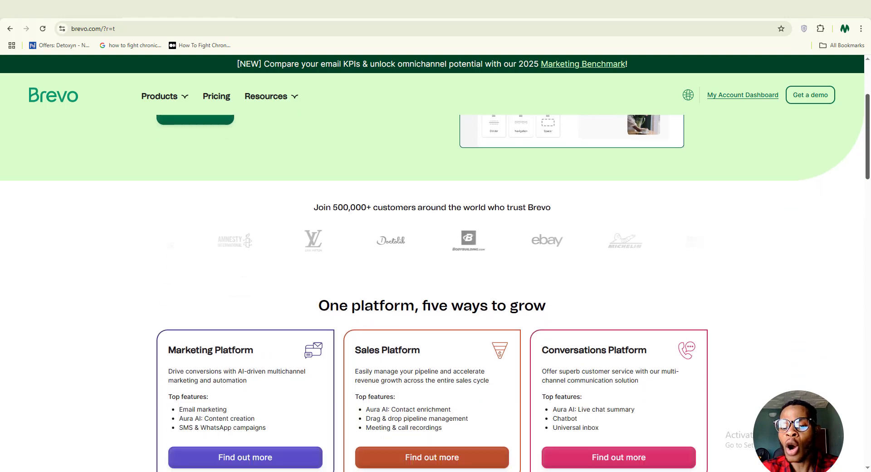
{"action": "scroll", "coordinate": [434, 268], "scroll_direction": "down", "scroll_amount": 2}
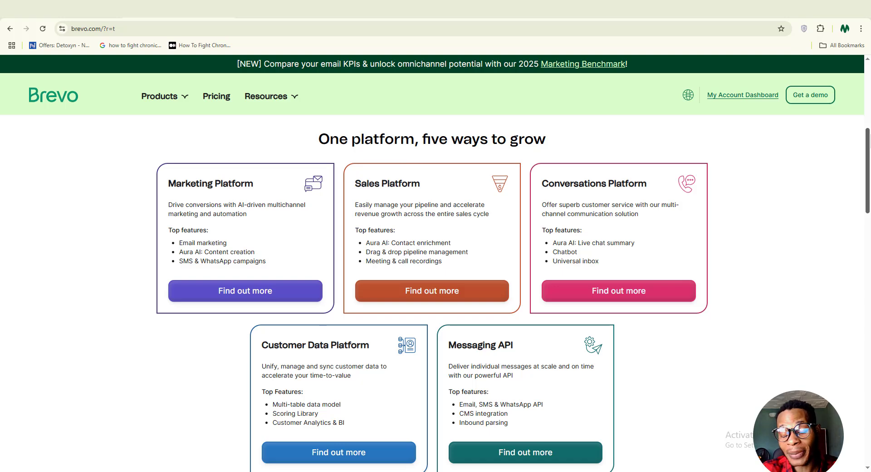
{"action": "scroll", "coordinate": [435, 268], "scroll_direction": "down", "scroll_amount": 4}
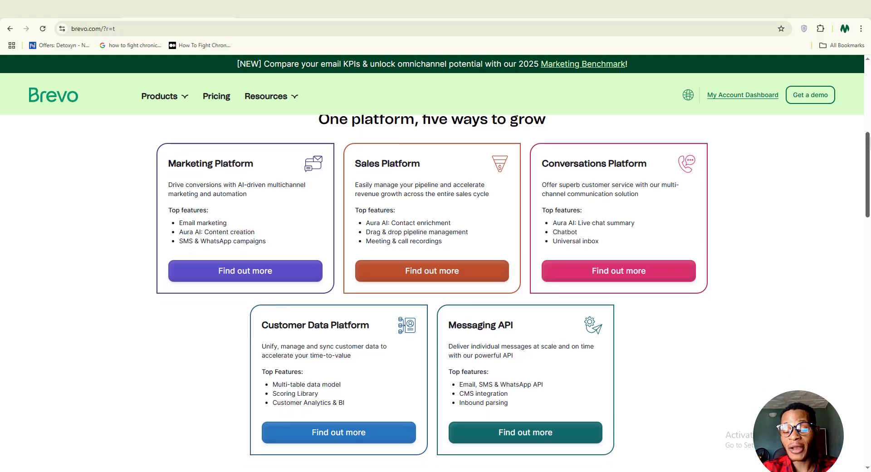